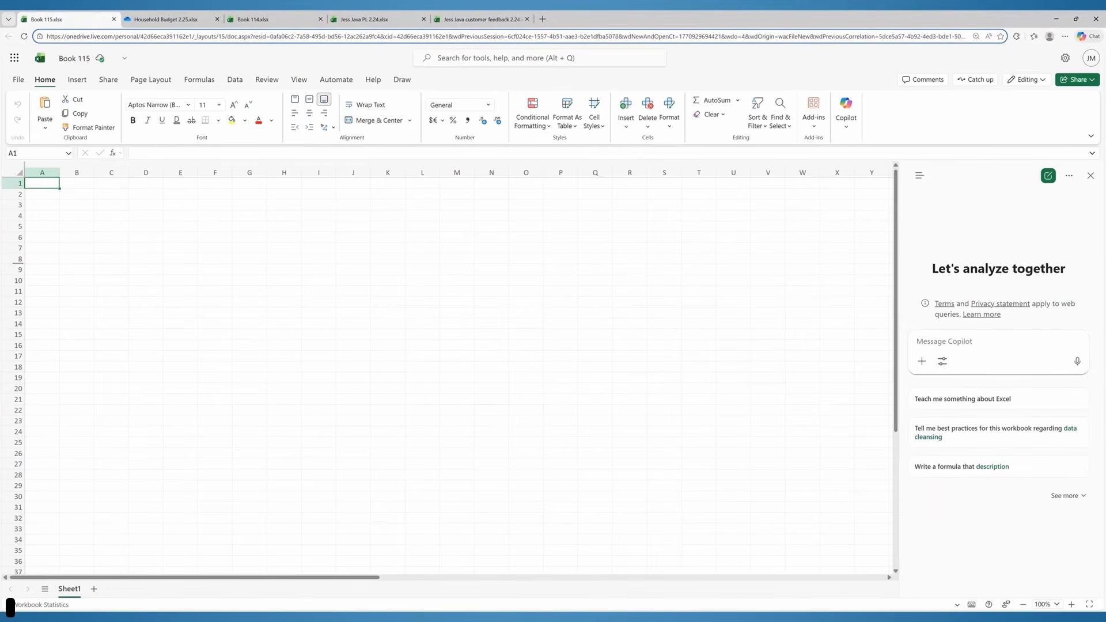
pyautogui.click(1002, 345)
pyautogui.write('alsdjfsldjk')
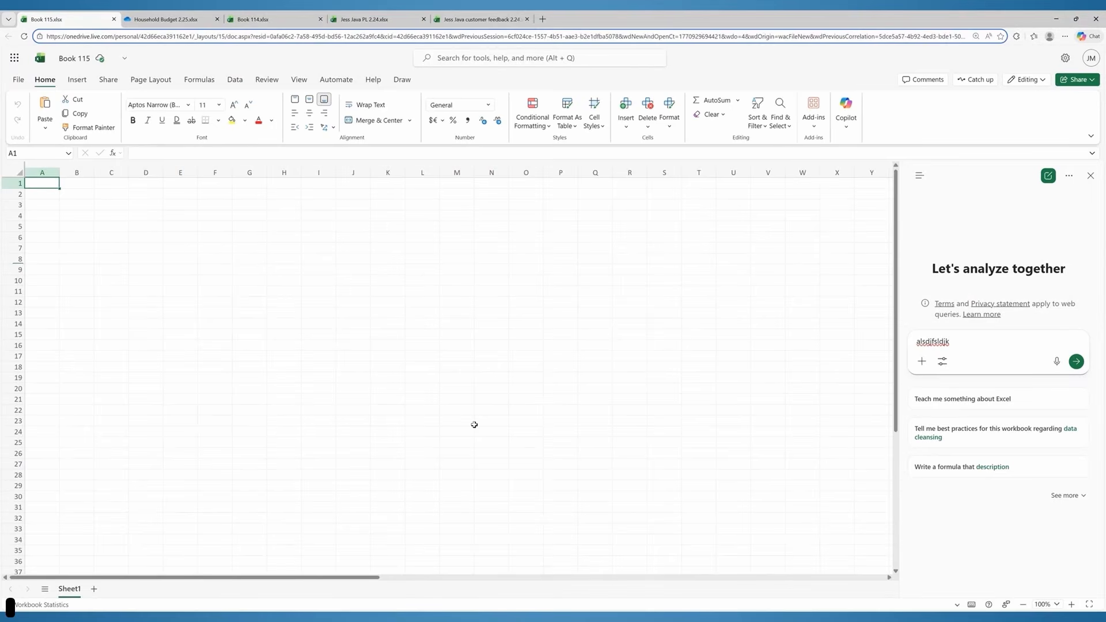
pyautogui.moveTo(400, 348); pyautogui.dragTo(633, 399)
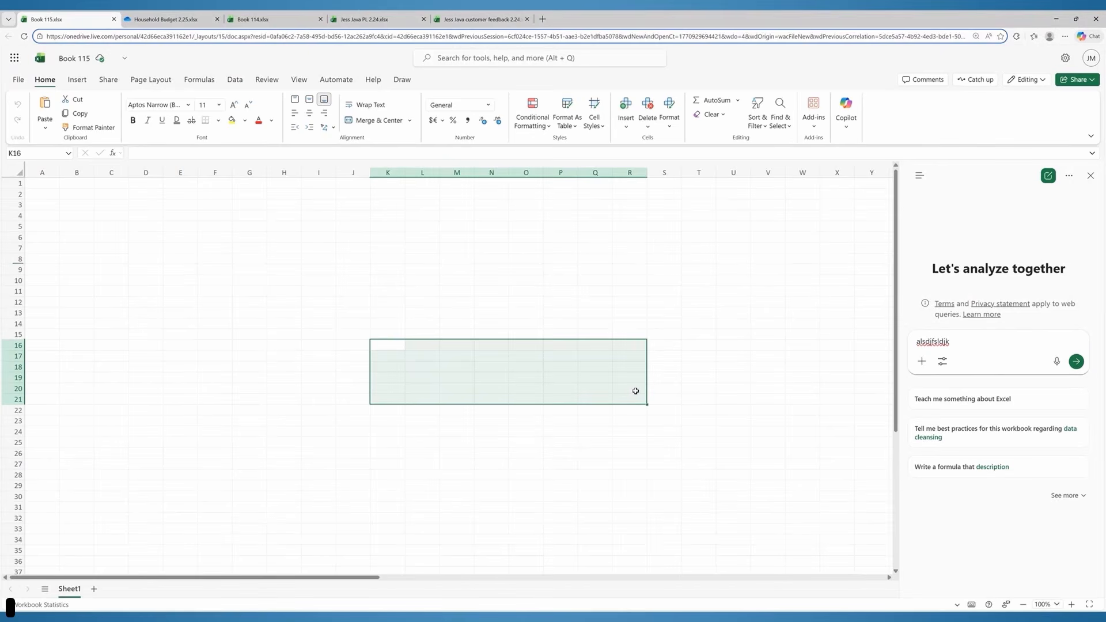
# Switch the Copilot chat to Agent mode, keeping the model selection on Auto.
pyautogui.click(943, 362)
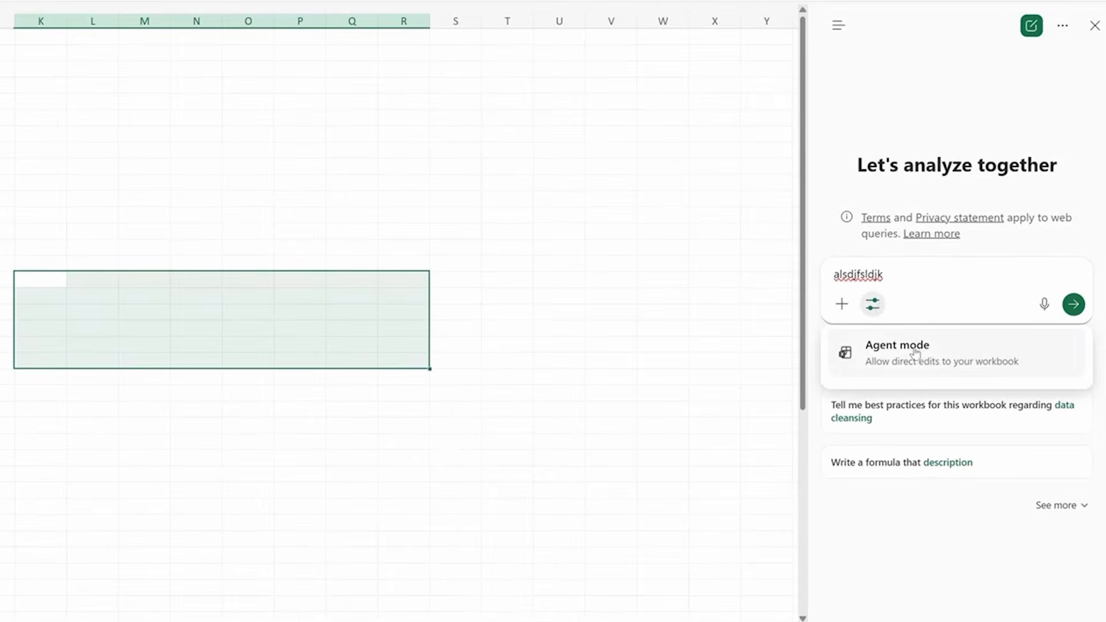
pyautogui.click(920, 357)
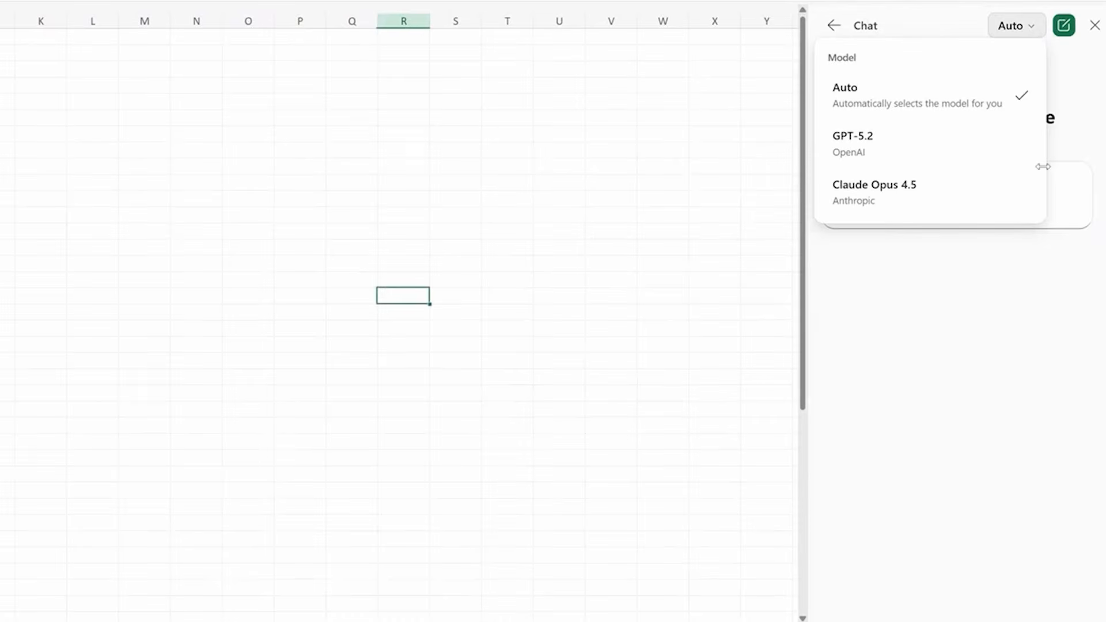
pyautogui.click(983, 356)
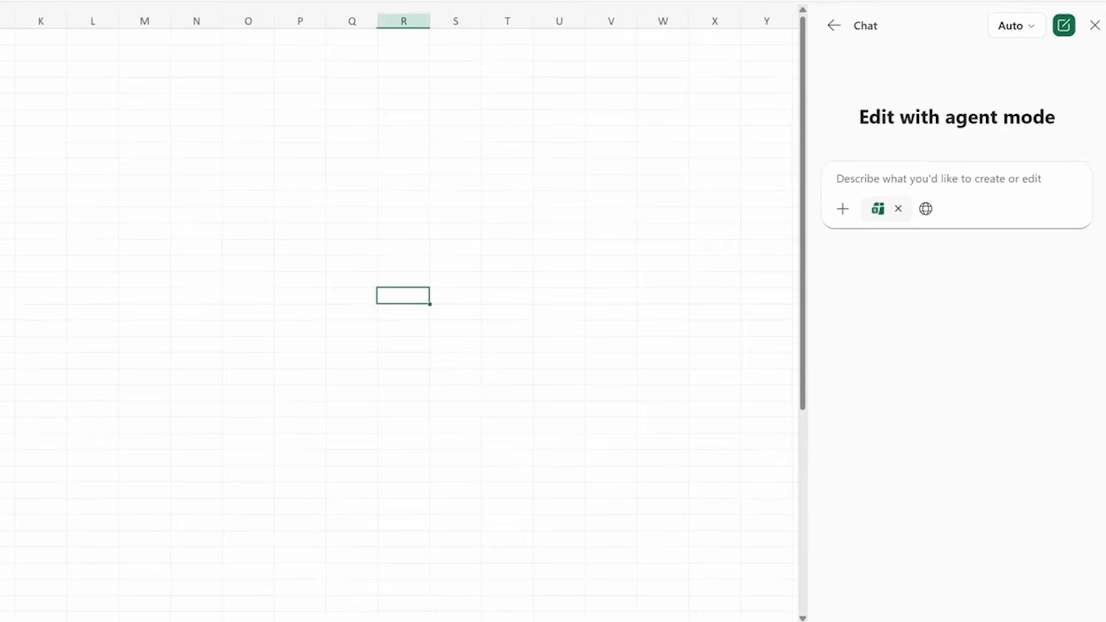
pyautogui.click(1, 268)
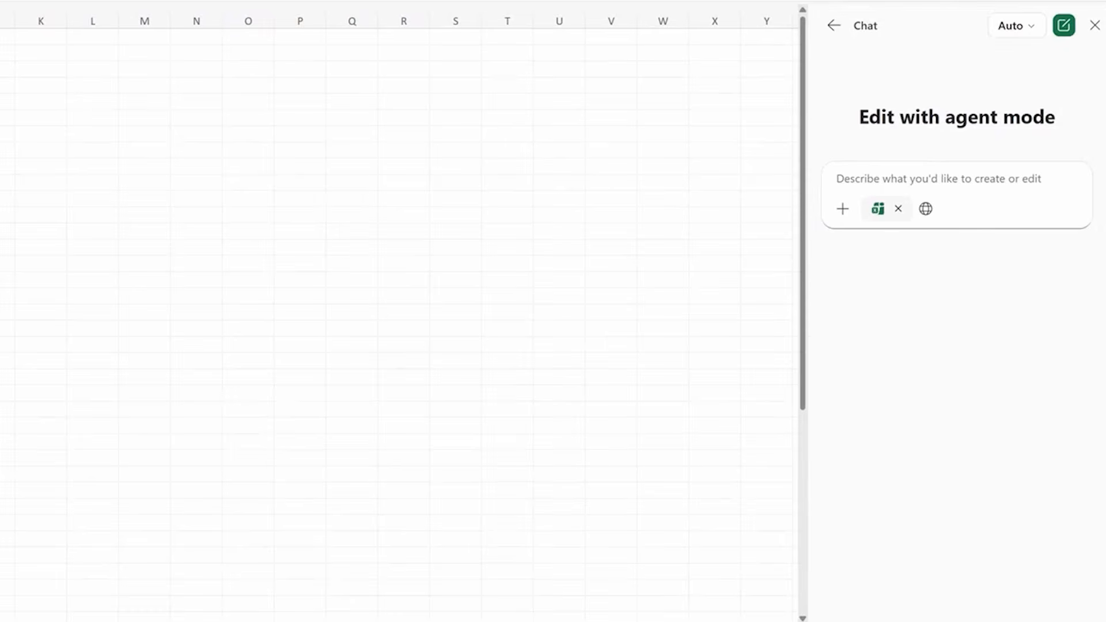
# Ask Copilot to create a monthly budget for a household of 4 with a yearly income of $80,000, with structured categories and formatting to uncover key spending insights.
pyautogui.click(857, 181)
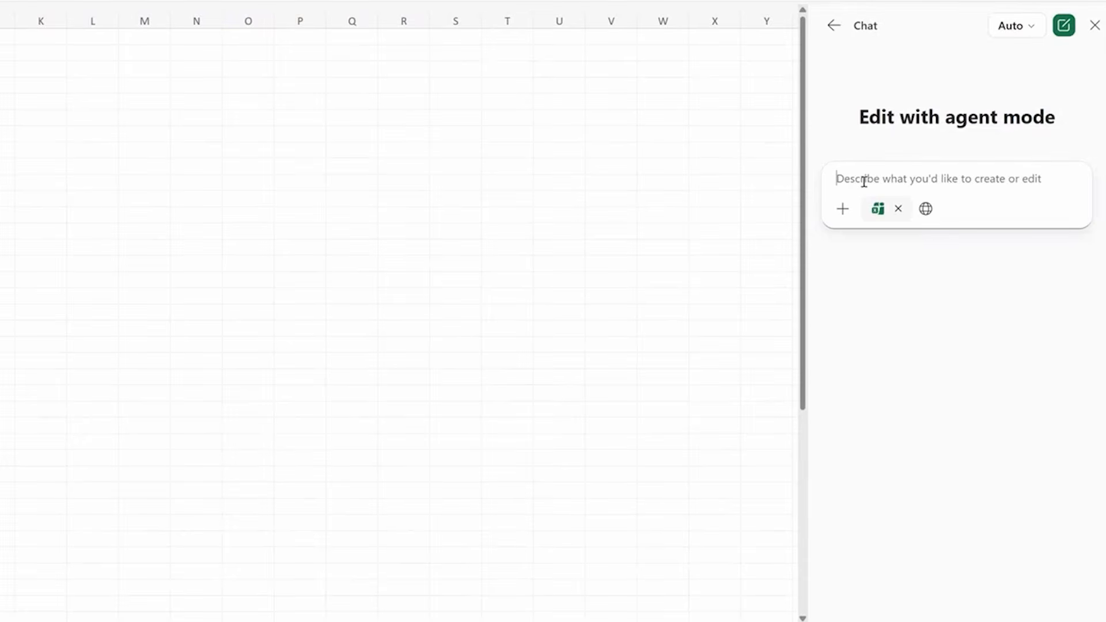
pyautogui.write('Create a monthly budget for a household of 4 with a yearly income of $80,000, with structured categories and formatting to uncover key spending insights.')
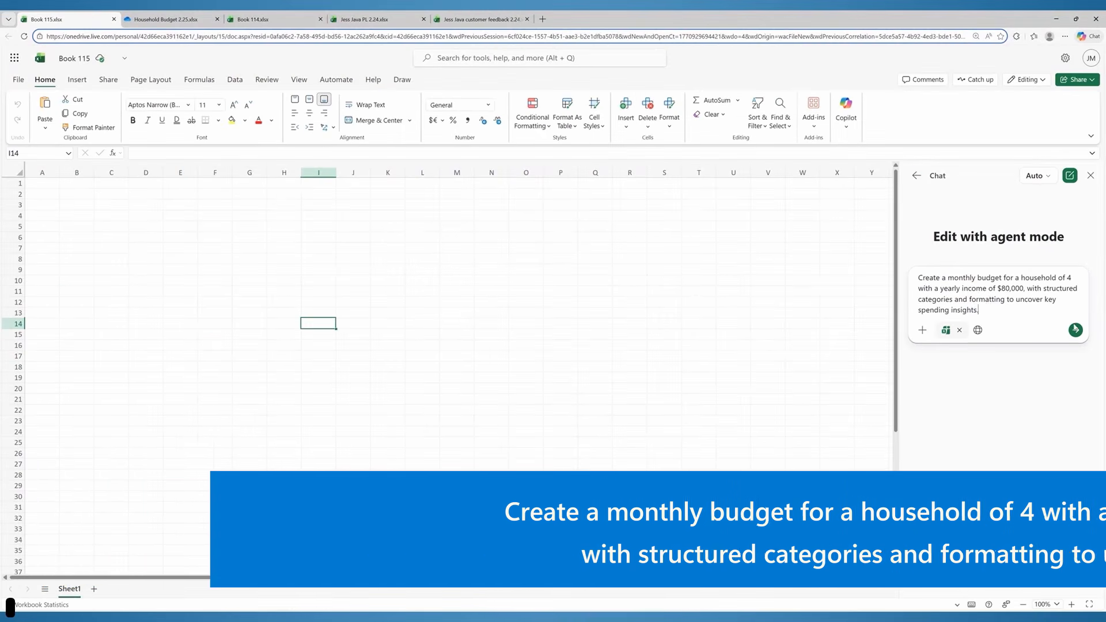
pyautogui.click(1075, 330)
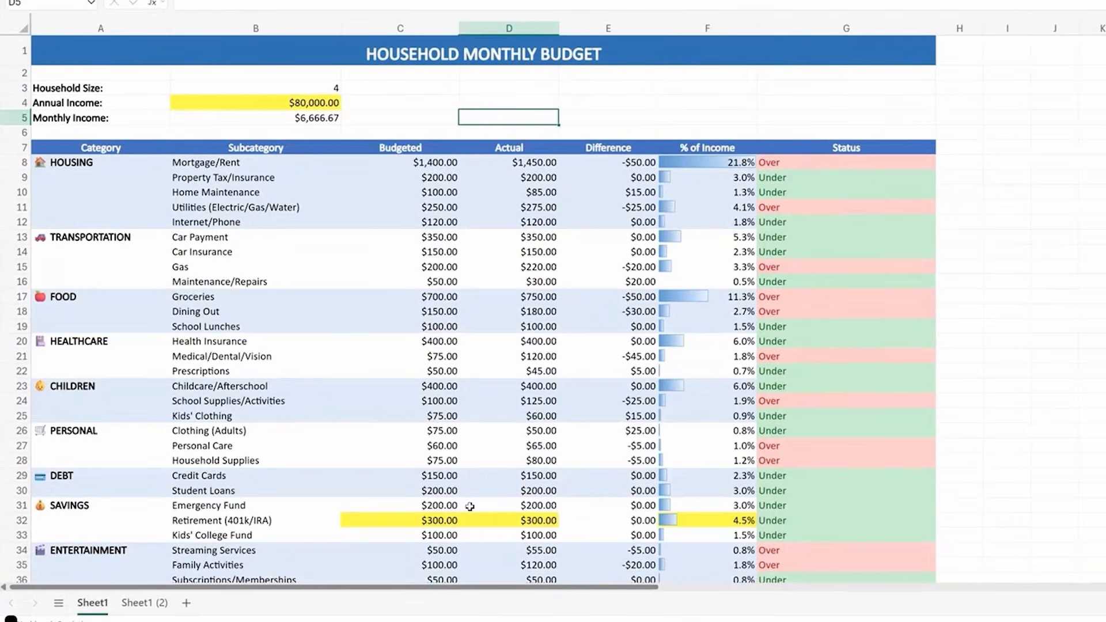
# Examine the budget's title and the household size and annual income entries above the table.
pyautogui.click(499, 53)
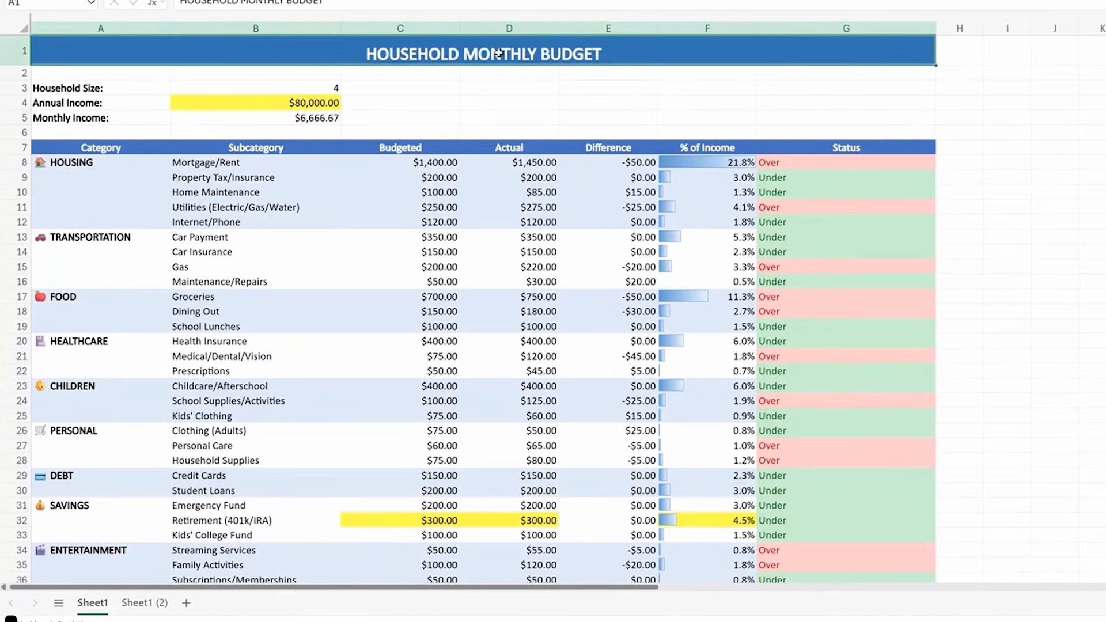
pyautogui.click(491, 102)
pyautogui.click(286, 87)
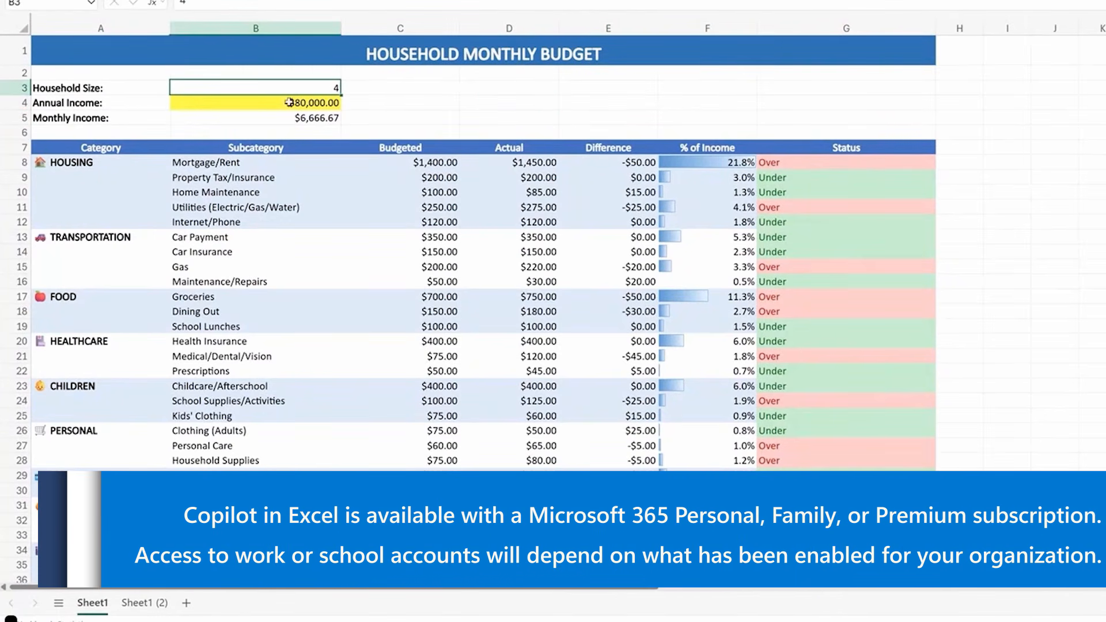
pyautogui.click(289, 103)
pyautogui.click(386, 102)
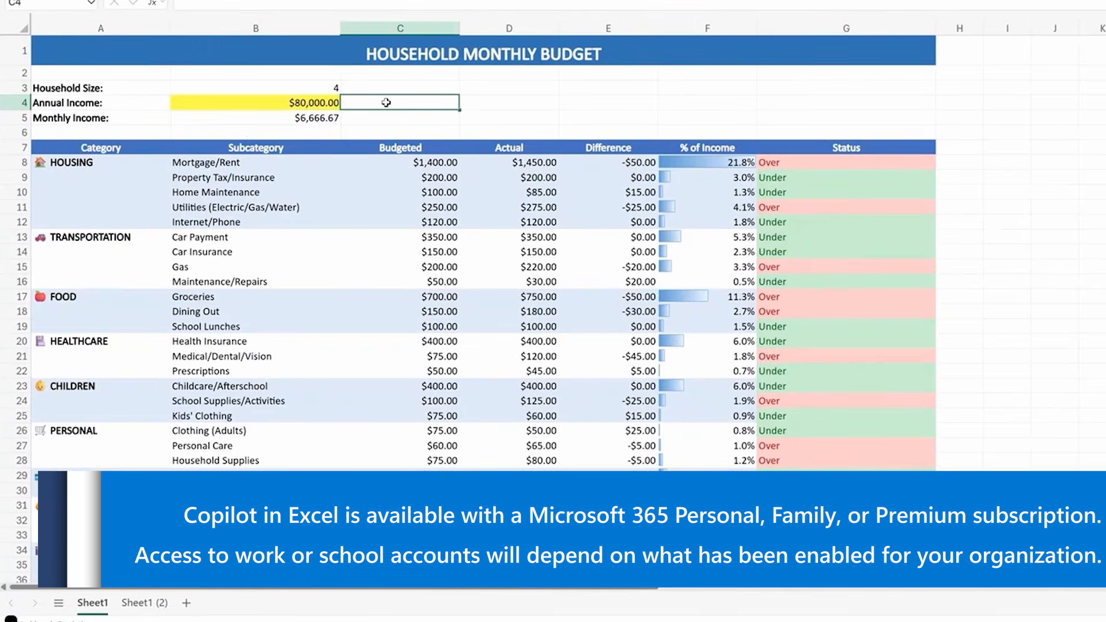
pyautogui.click(299, 104)
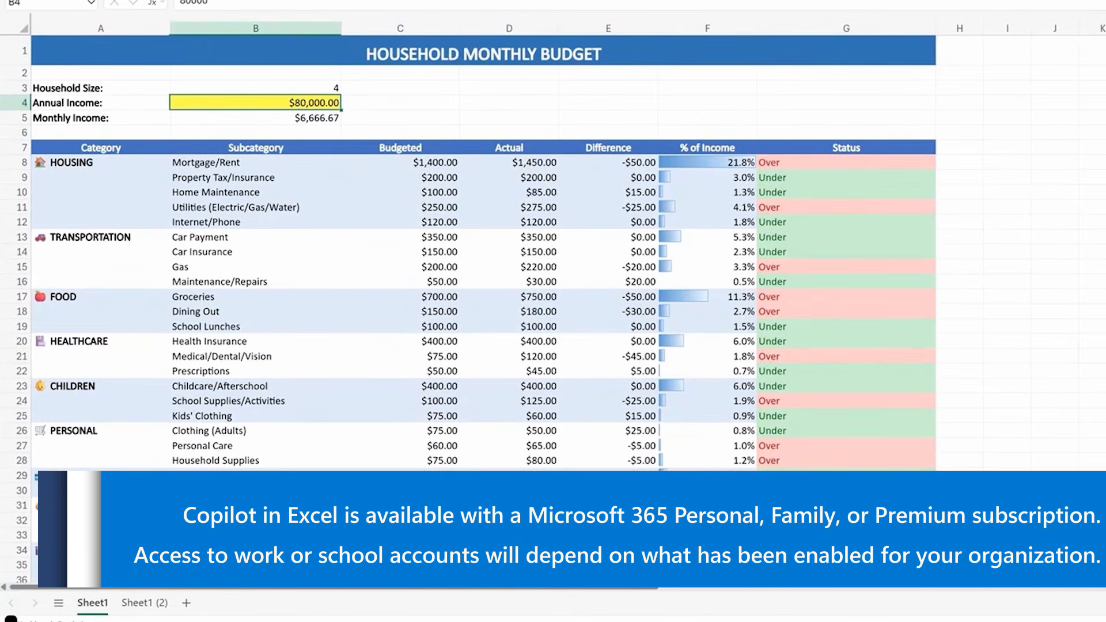
# Review the budget table's categories and subcategories and compare the Budgeted, Actual and Difference columns.
pyautogui.scroll(-2, 407, 525)
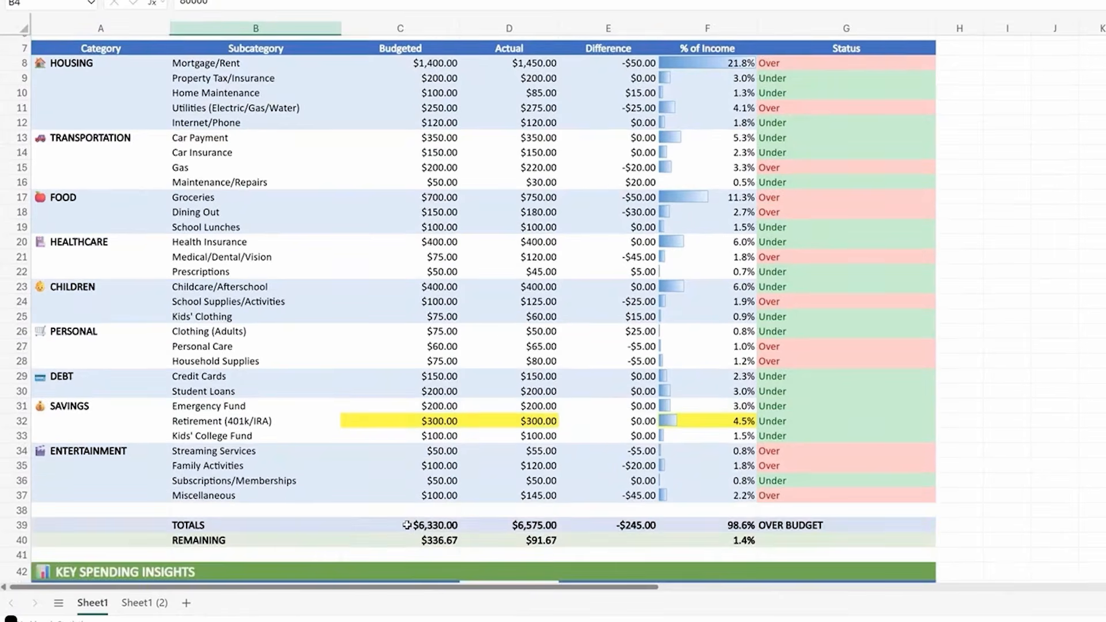
pyautogui.scroll(-2, 406, 525)
pyautogui.scroll(4, 406, 524)
pyautogui.click(144, 172)
pyautogui.moveTo(163, 192); pyautogui.dragTo(570, 375)
pyautogui.click(414, 143)
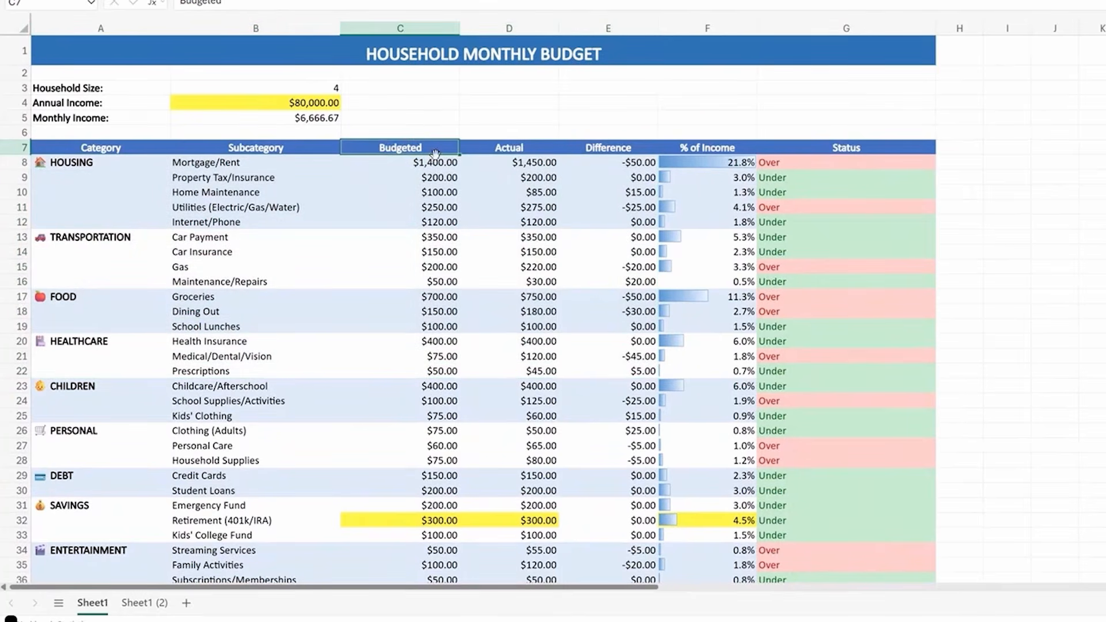
pyautogui.click(476, 149)
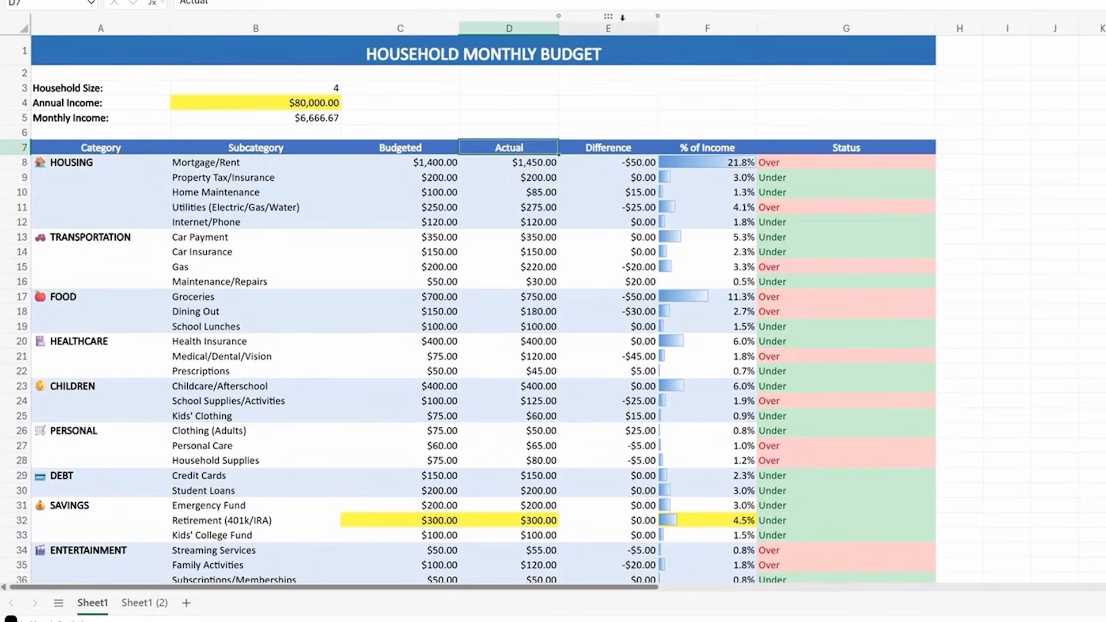
pyautogui.click(599, 192)
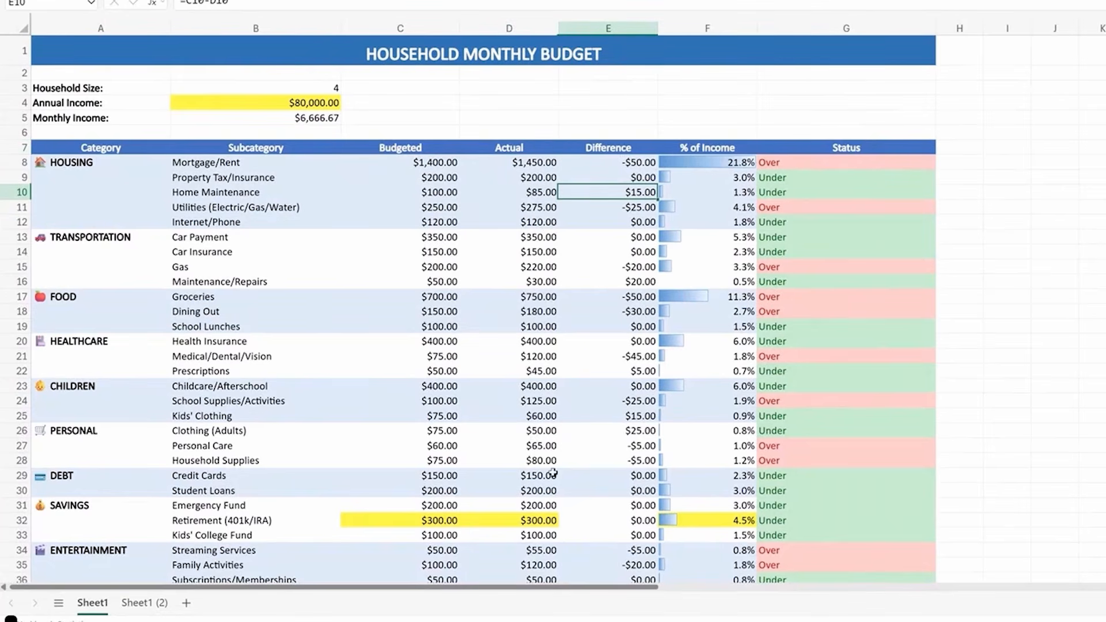
pyautogui.click(450, 279)
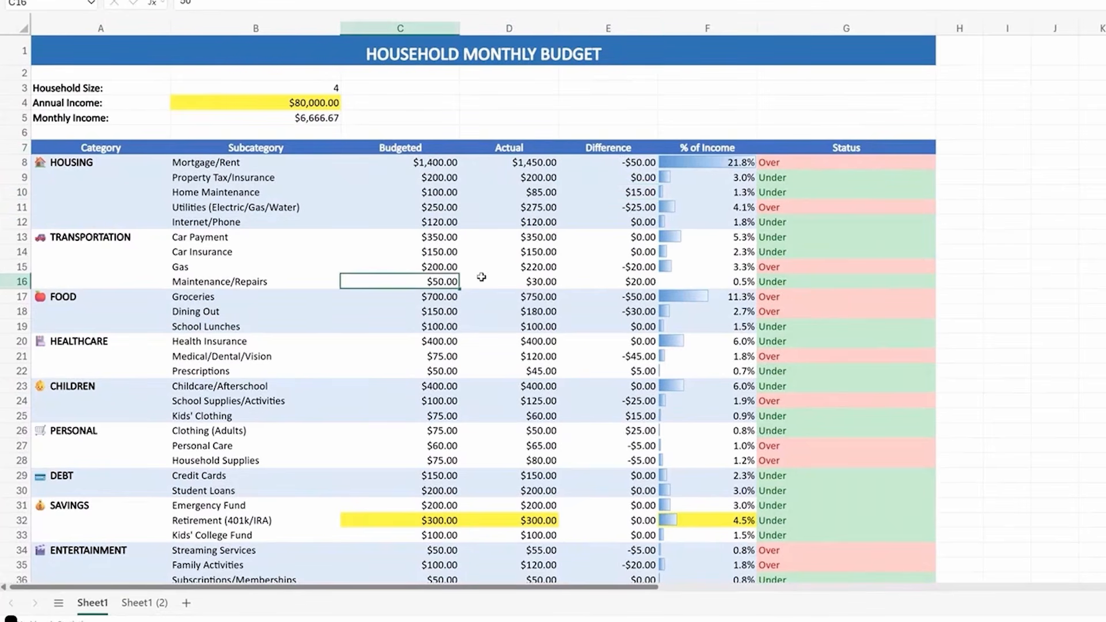
pyautogui.click(438, 225)
pyautogui.click(536, 187)
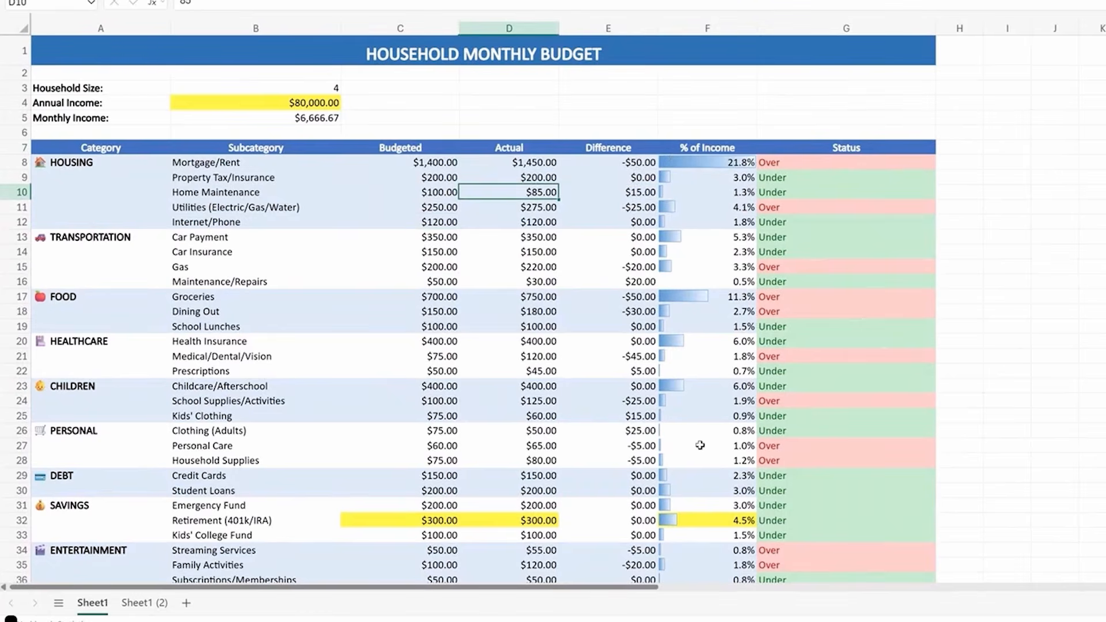
# Review the Key Spending Insights metrics, the Category Summary and the Budget Alerts & Recommendations section.
pyautogui.scroll(-7, 700, 446)
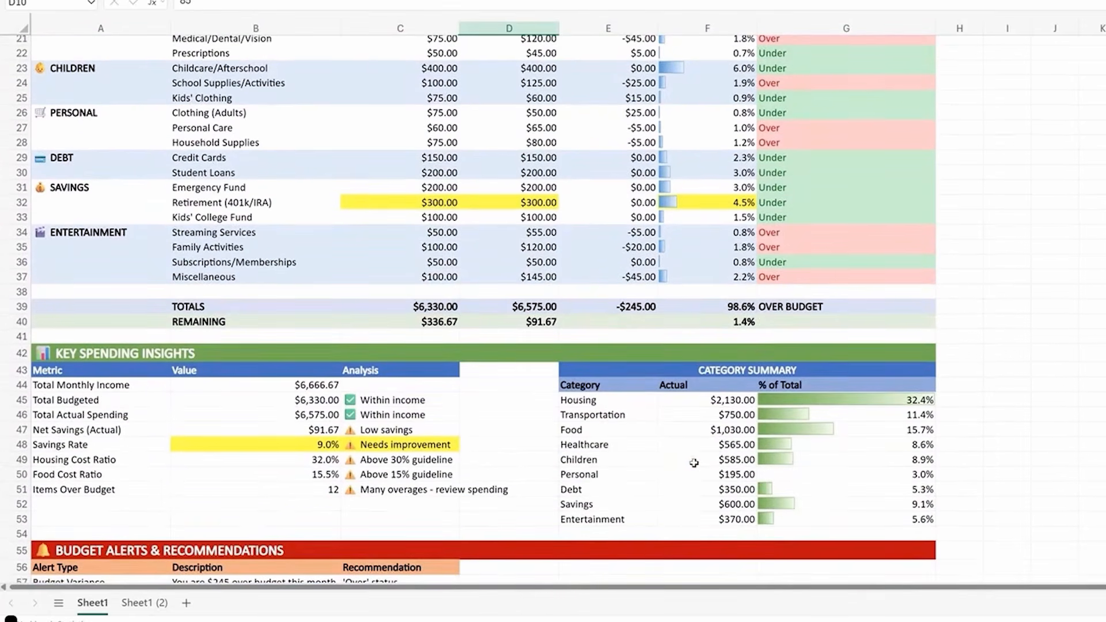
pyautogui.click(115, 353)
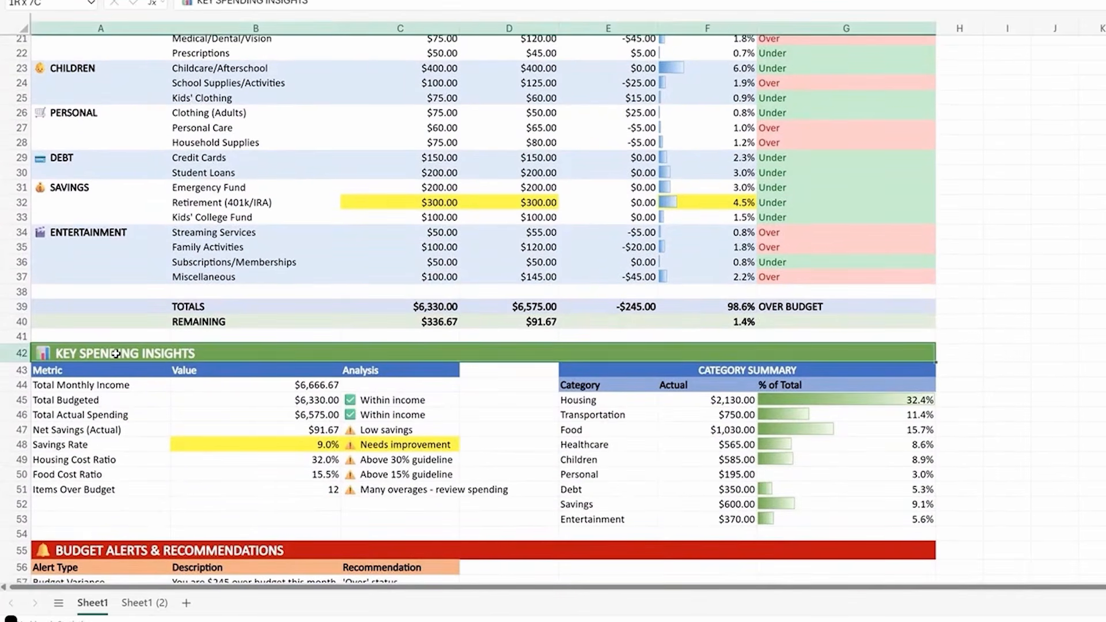
pyautogui.moveTo(147, 399); pyautogui.dragTo(181, 487)
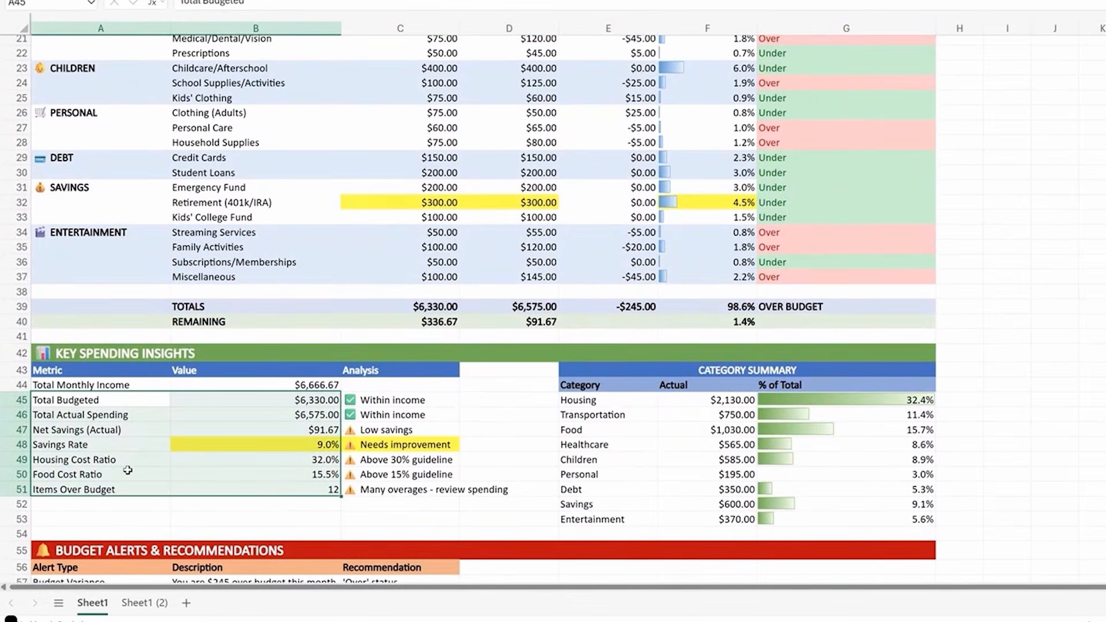
pyautogui.moveTo(638, 401); pyautogui.dragTo(898, 518)
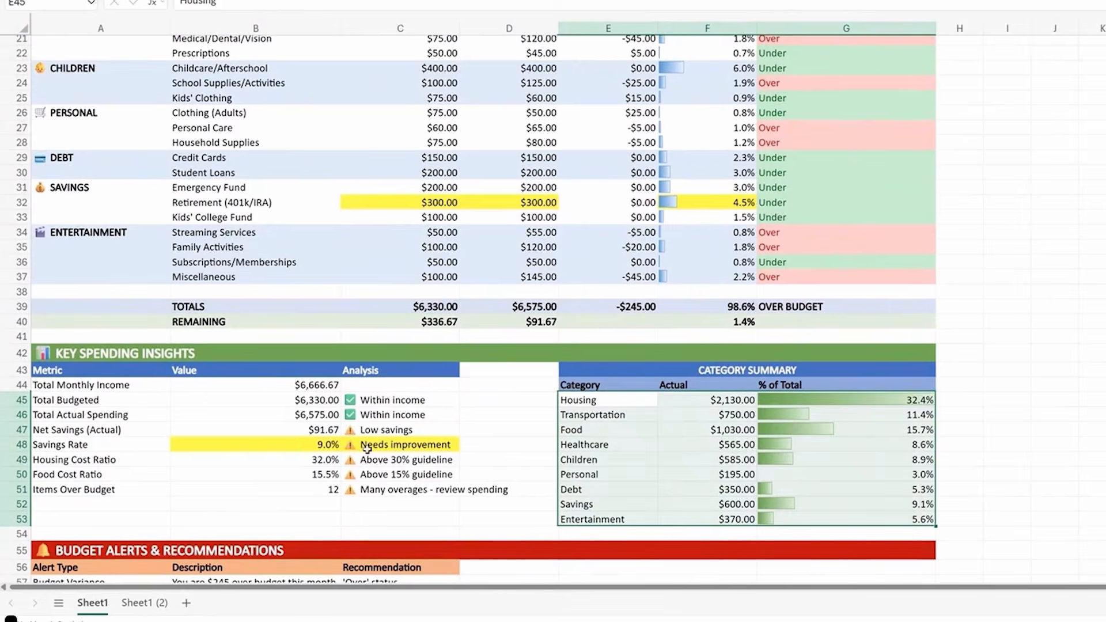
pyautogui.scroll(-5, 292, 466)
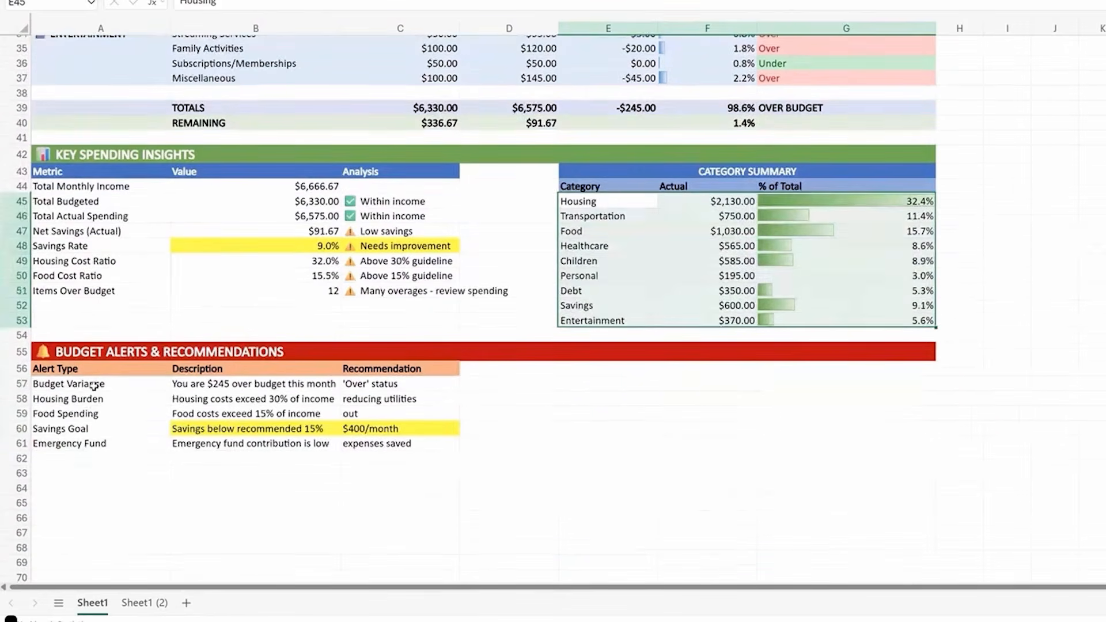
pyautogui.click(97, 385)
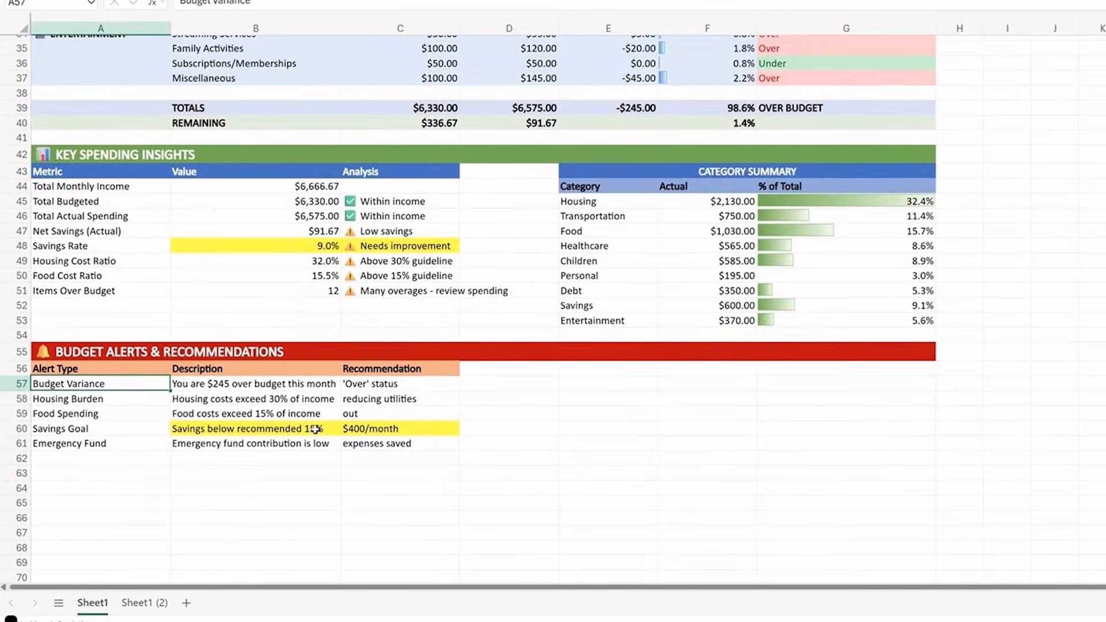
pyautogui.click(460, 500)
pyautogui.click(535, 478)
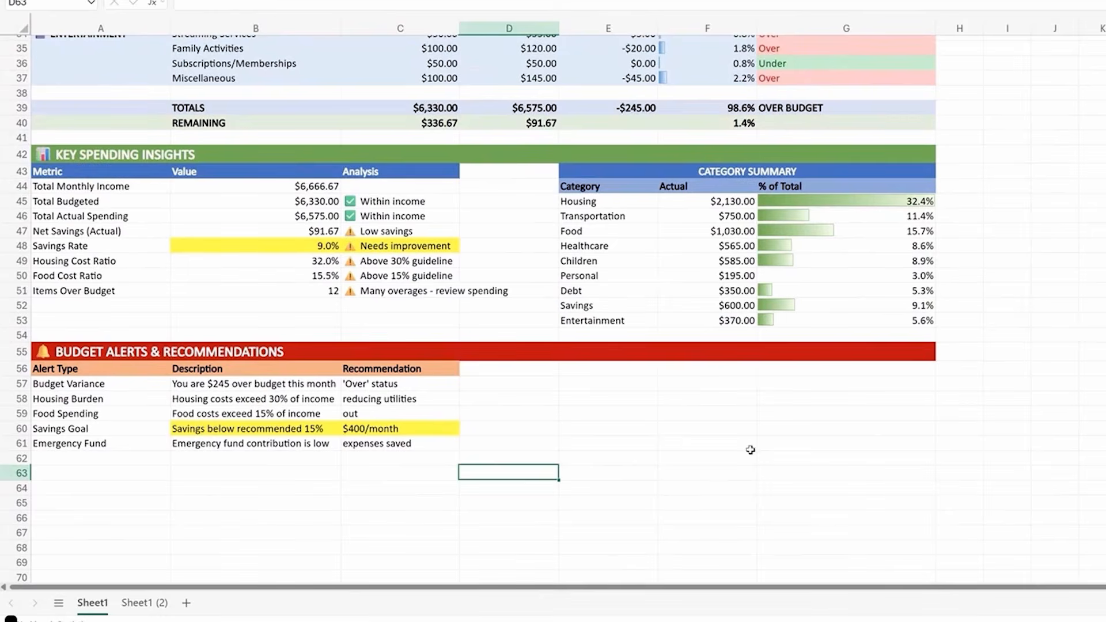
# Examine the Savings Rate value and analysis, and the matching Savings Goal alert in the recommendations.
pyautogui.scroll(2, 530, 476)
pyautogui.scroll(3, 531, 477)
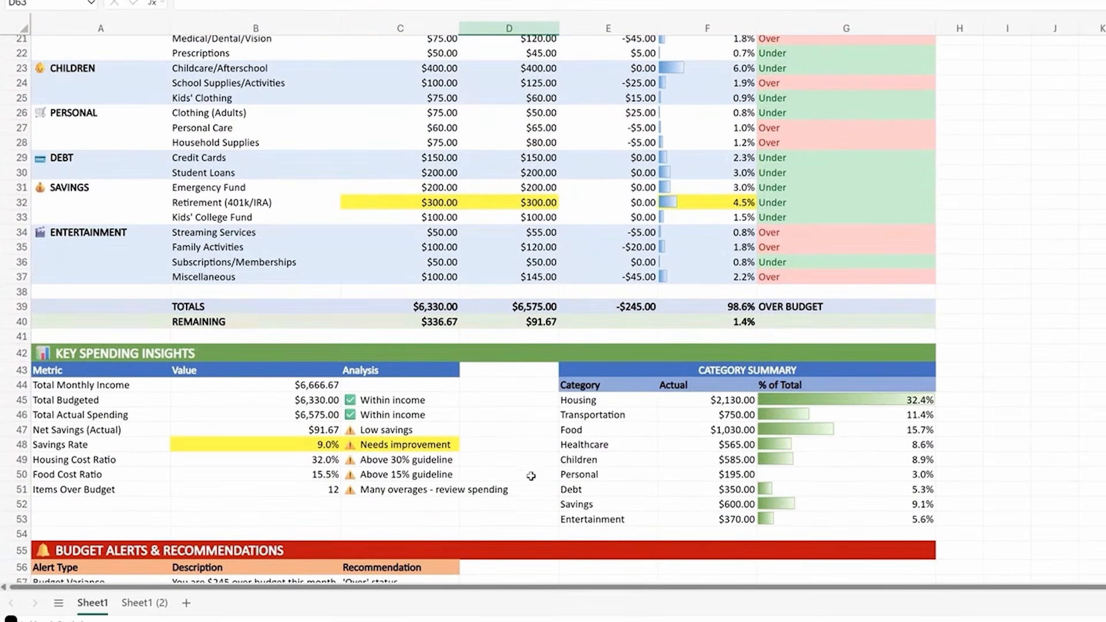
pyautogui.click(309, 442)
pyautogui.click(407, 447)
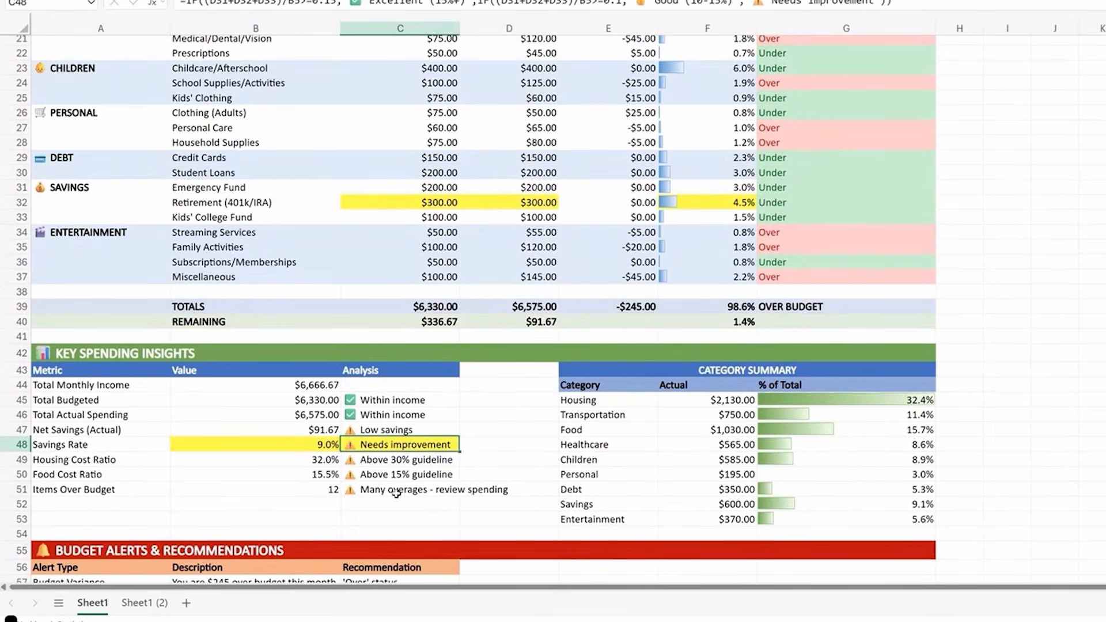
pyautogui.scroll(-3, 396, 492)
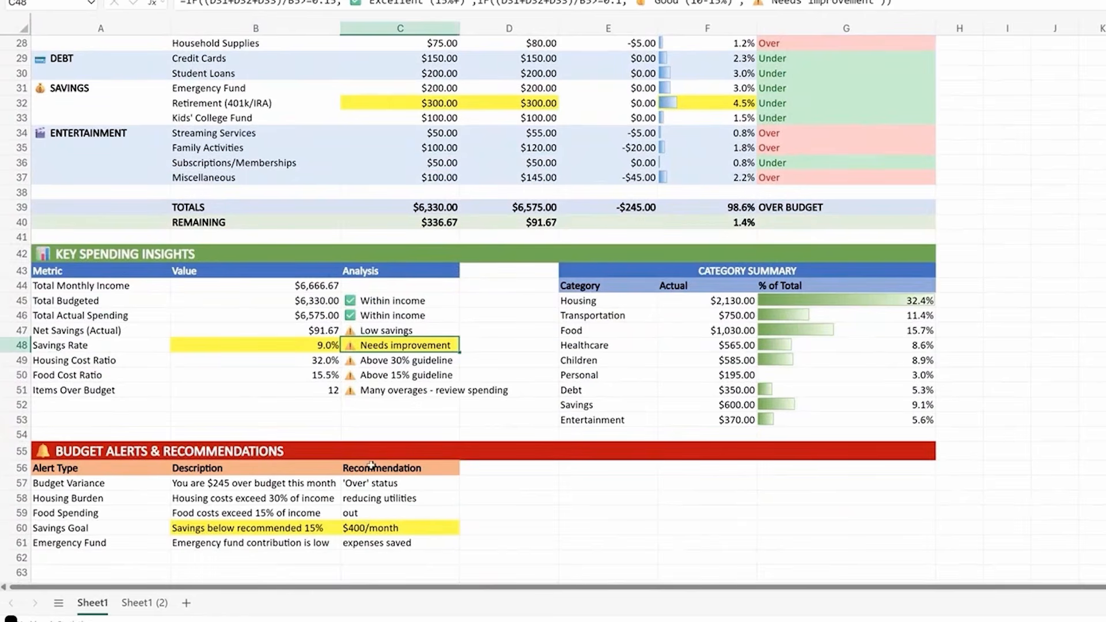
pyautogui.click(300, 531)
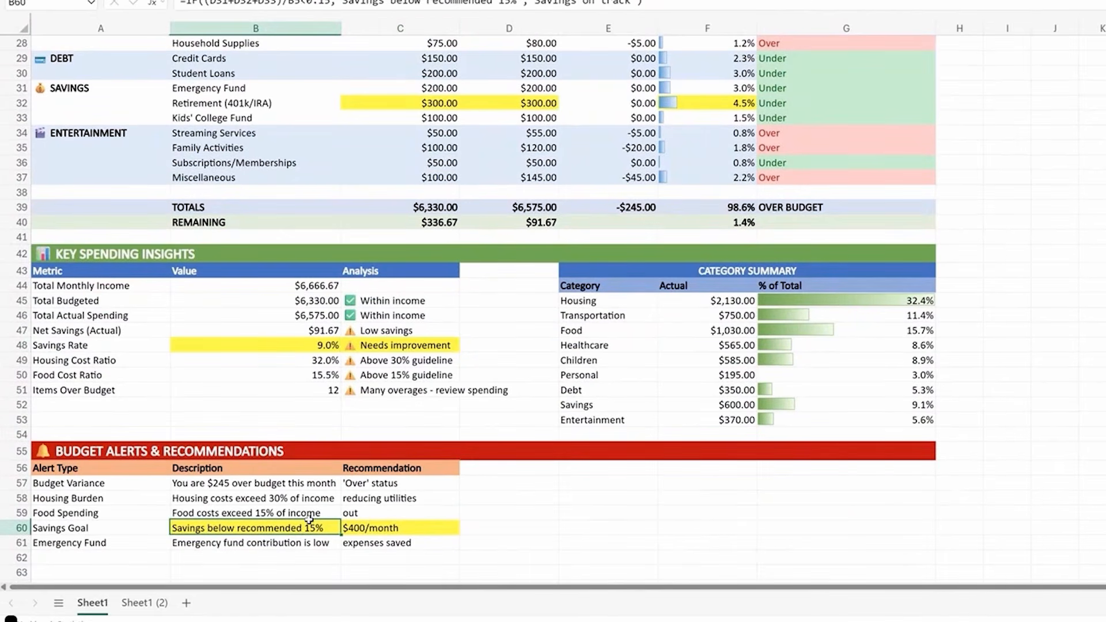
pyautogui.scroll(5, 284, 445)
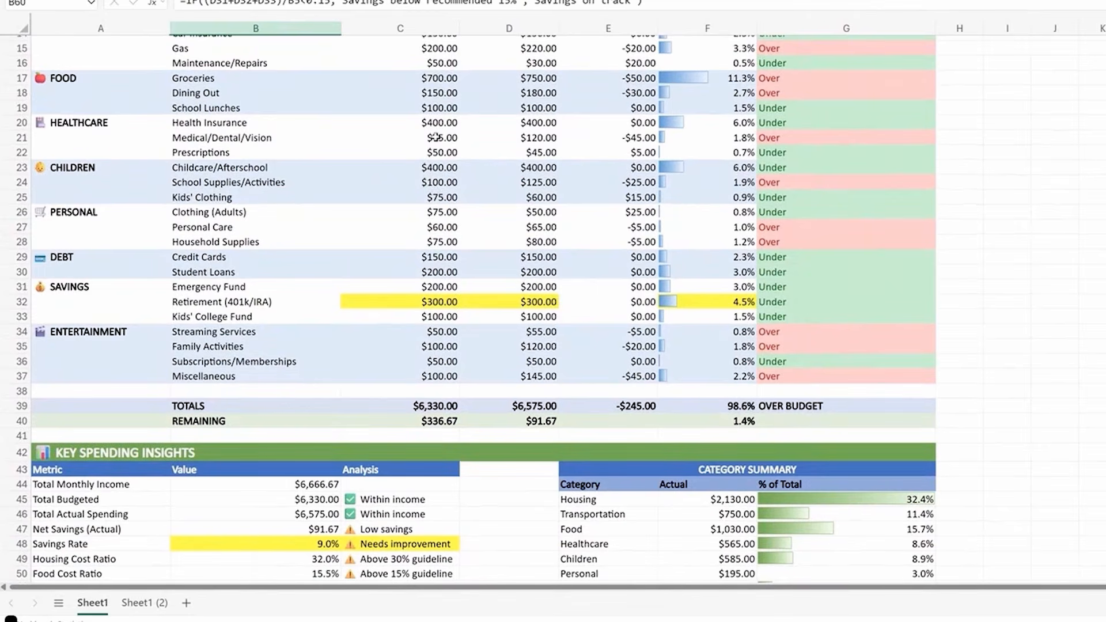
pyautogui.scroll(5, 417, 230)
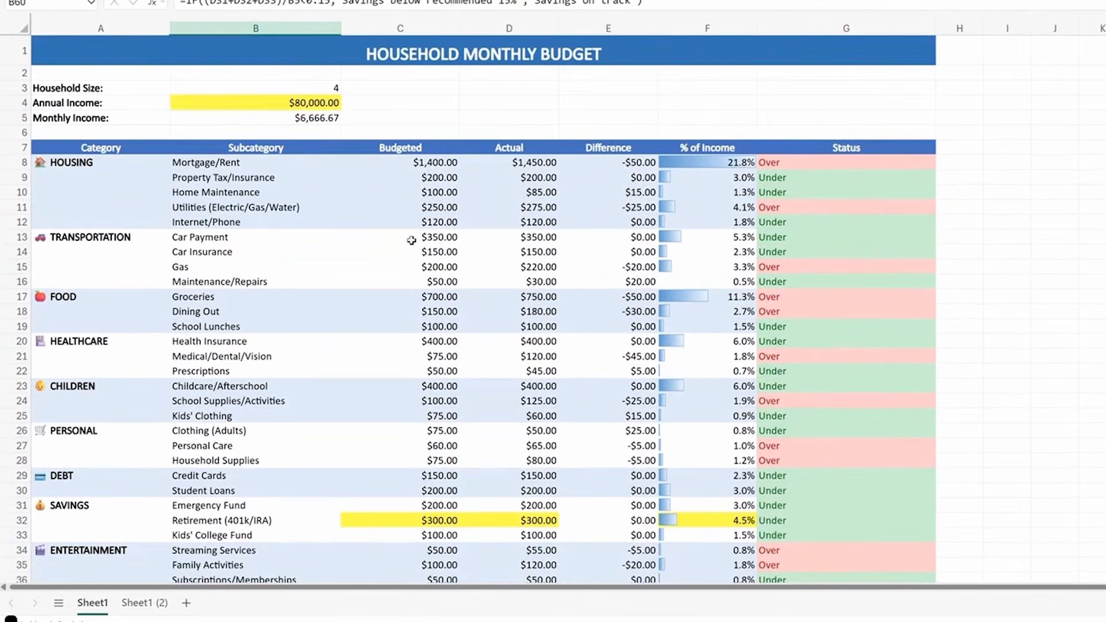
# Set the household's annual income in cell B4 to 100000.
pyautogui.click(310, 105)
pyautogui.write('1')
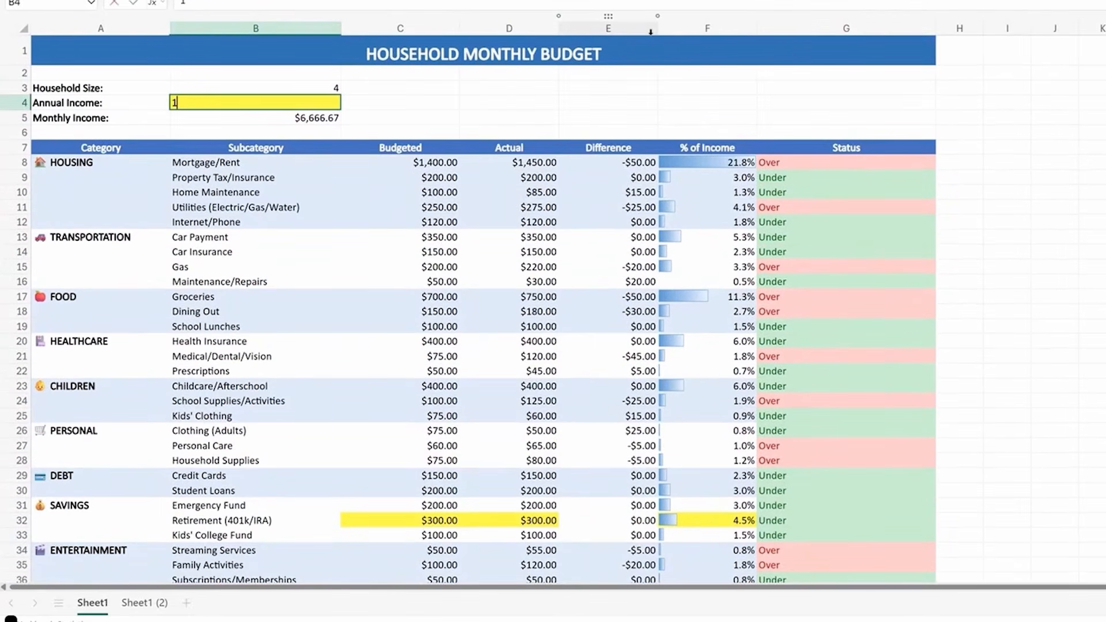
pyautogui.write('00,000000')
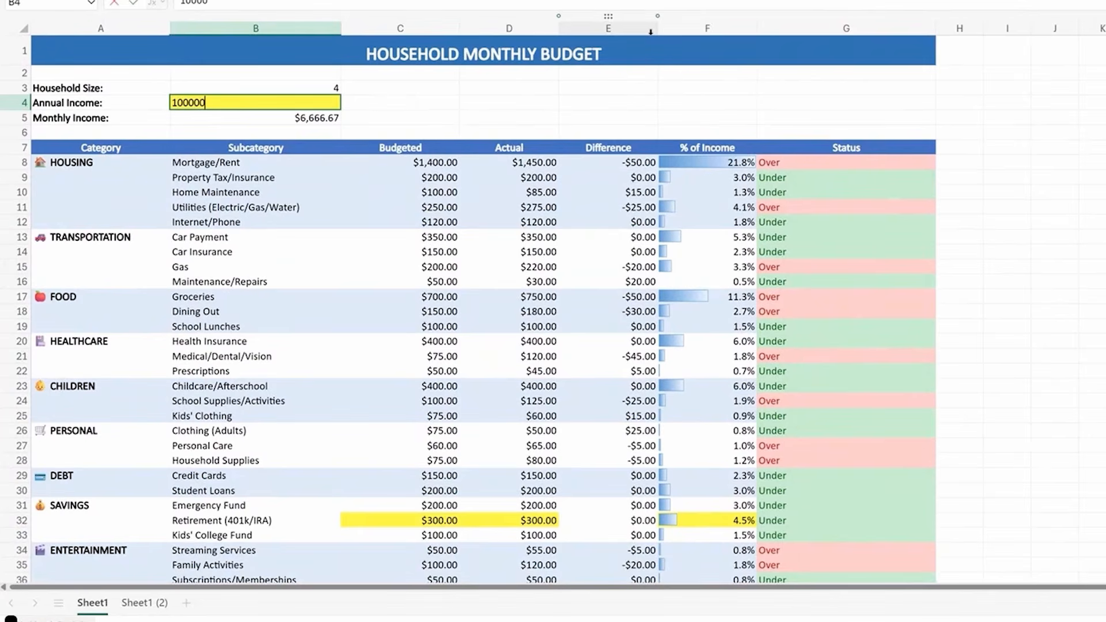
pyautogui.click(645, 117)
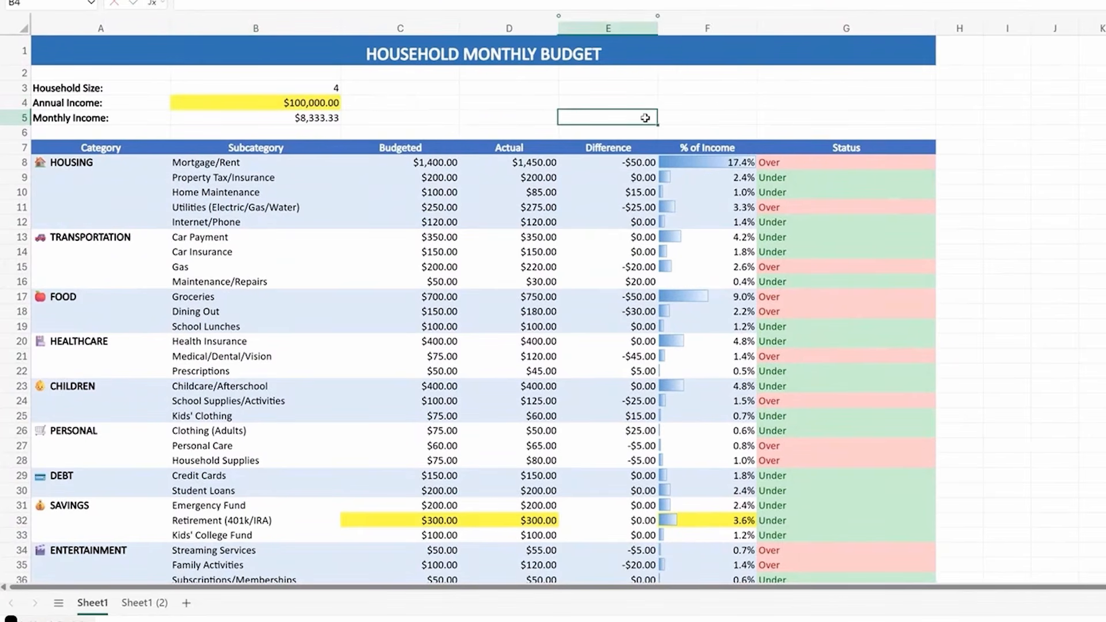
# Check how the new income affects Monthly Income, the budget totals and remaining amounts, and the Savings Rate.
pyautogui.click(295, 119)
pyautogui.scroll(-2, 320, 438)
pyautogui.scroll(-2, 320, 437)
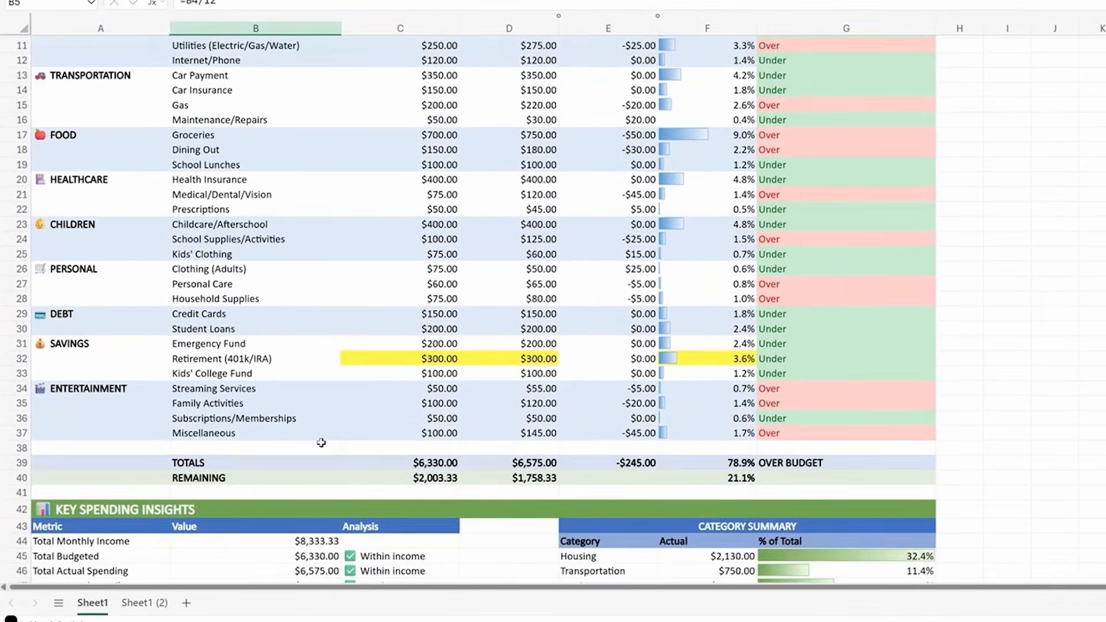
pyautogui.moveTo(400, 426); pyautogui.dragTo(426, 440)
pyautogui.scroll(-2, 314, 562)
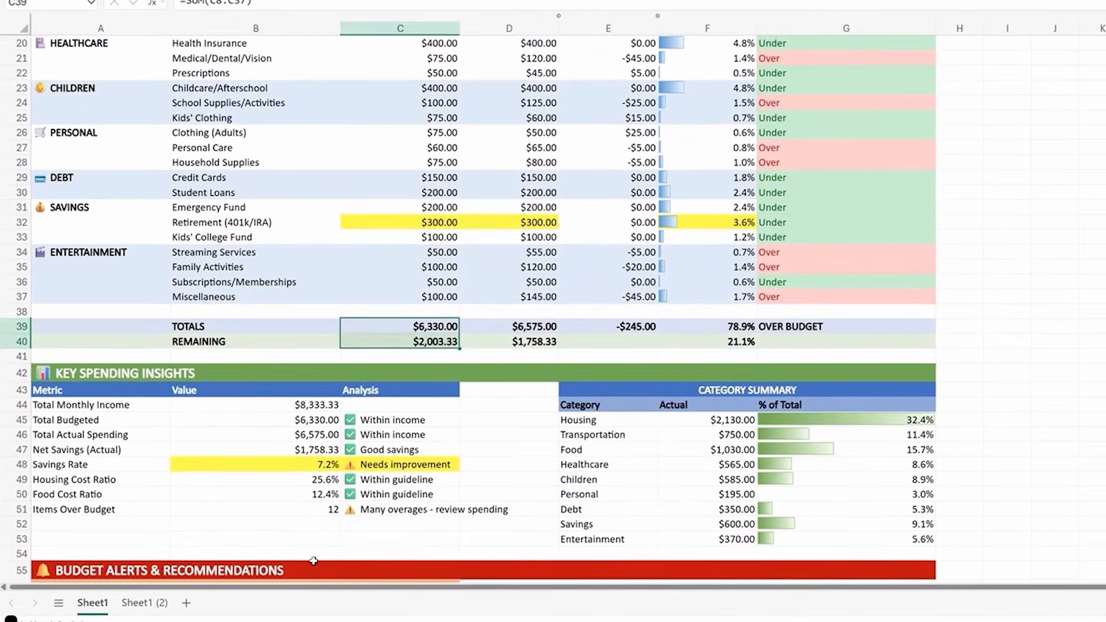
pyautogui.click(318, 464)
pyautogui.click(363, 467)
pyautogui.click(323, 469)
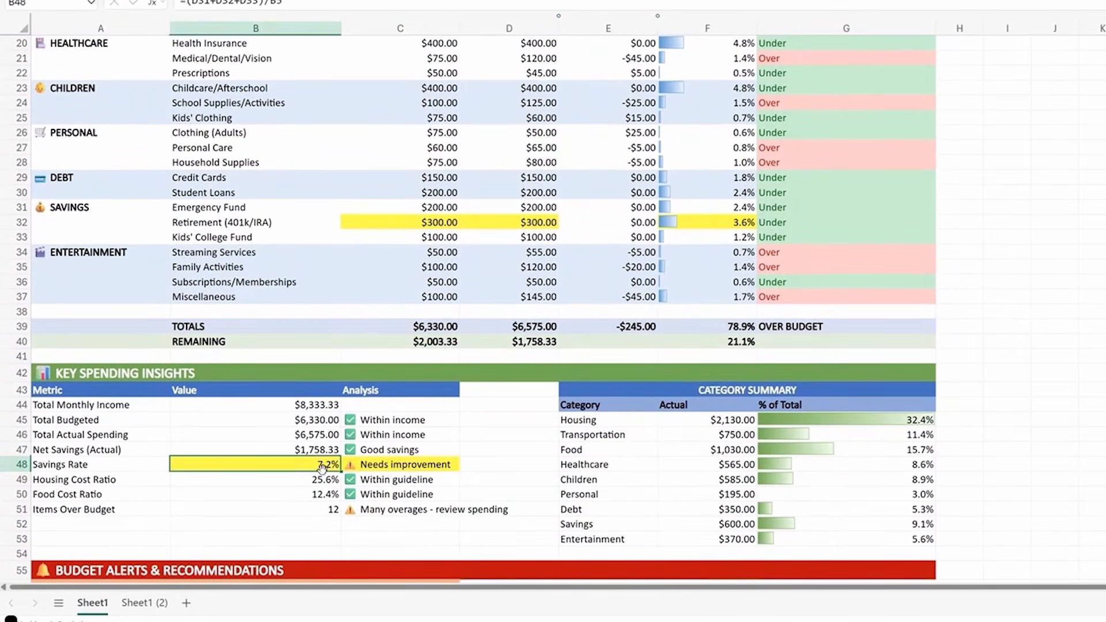
# Set both the Budgeted and Actual amounts of the Retirement (401k/IRA) row to 600.
pyautogui.click(211, 224)
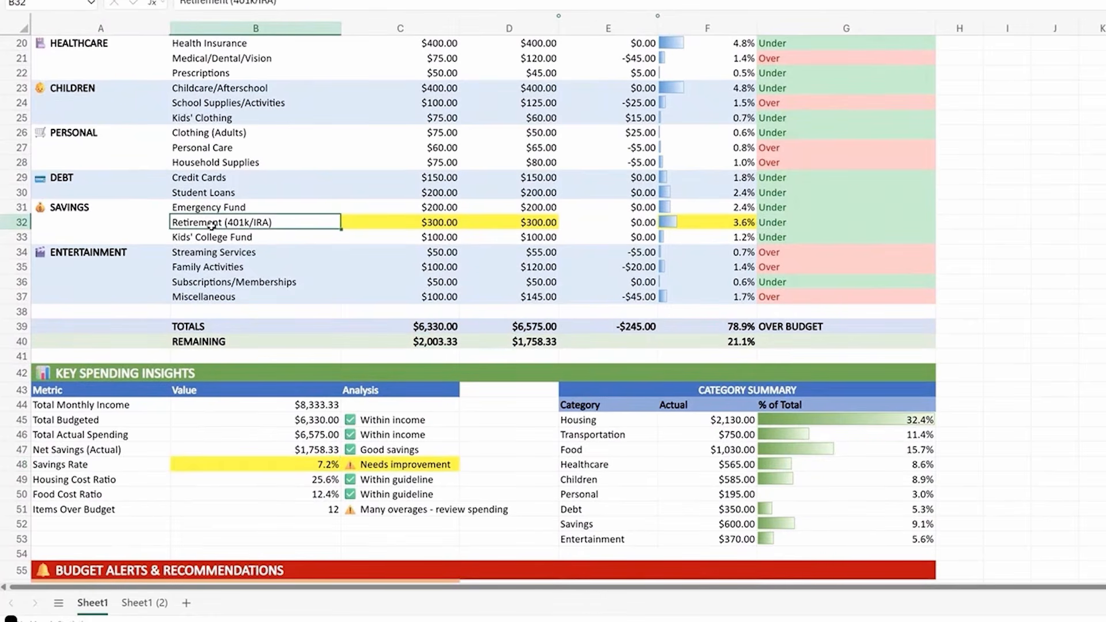
pyautogui.scroll(2, 215, 363)
pyautogui.scroll(3, 390, 271)
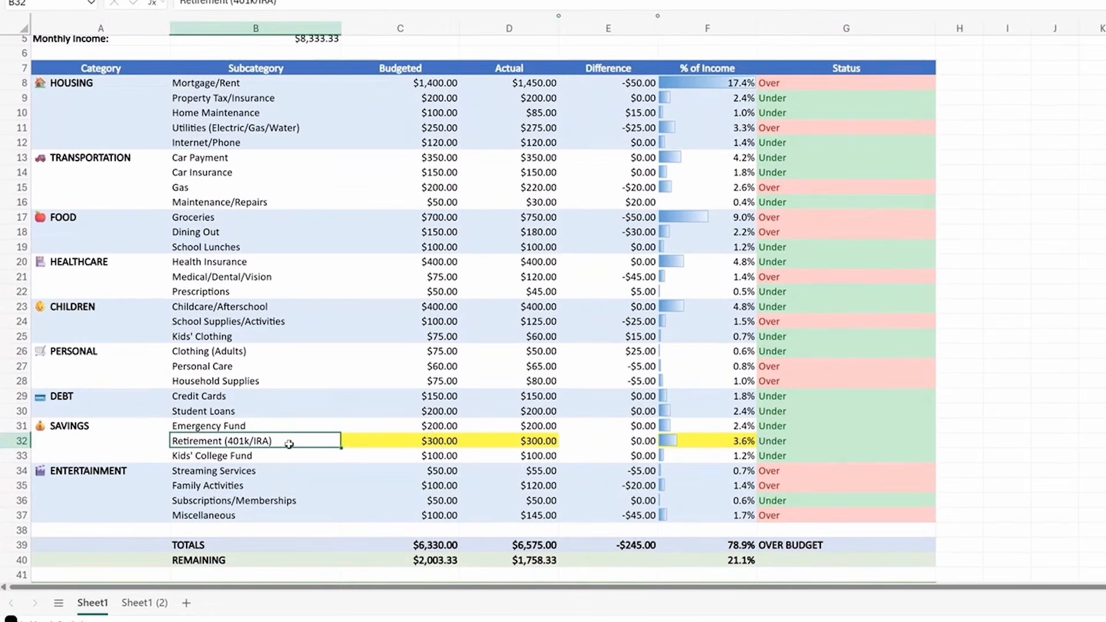
pyautogui.click(374, 442)
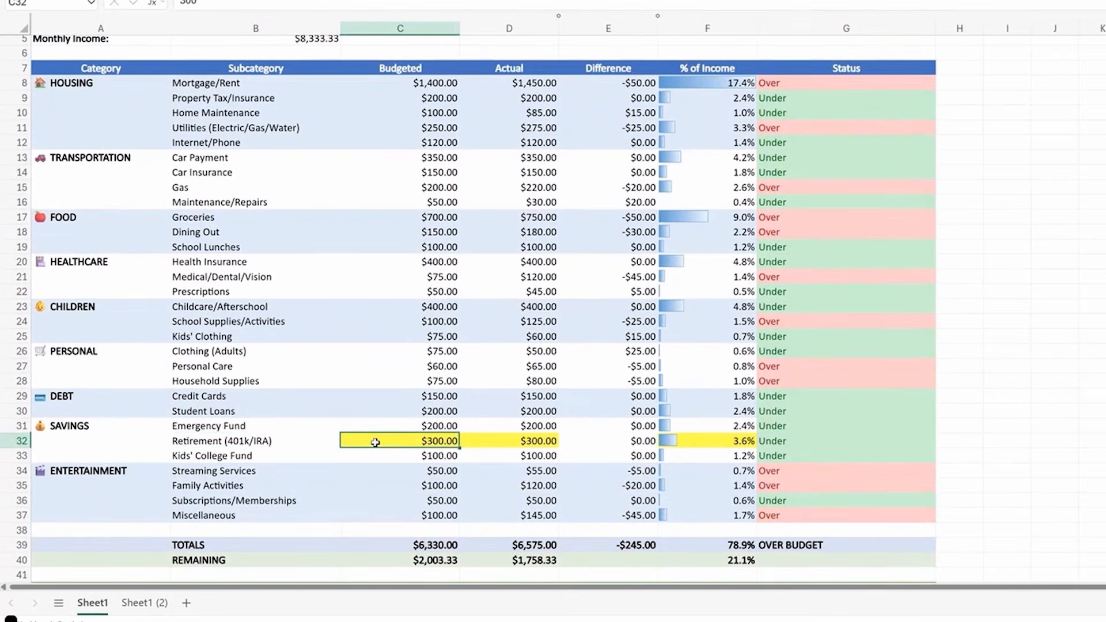
pyautogui.write('600')
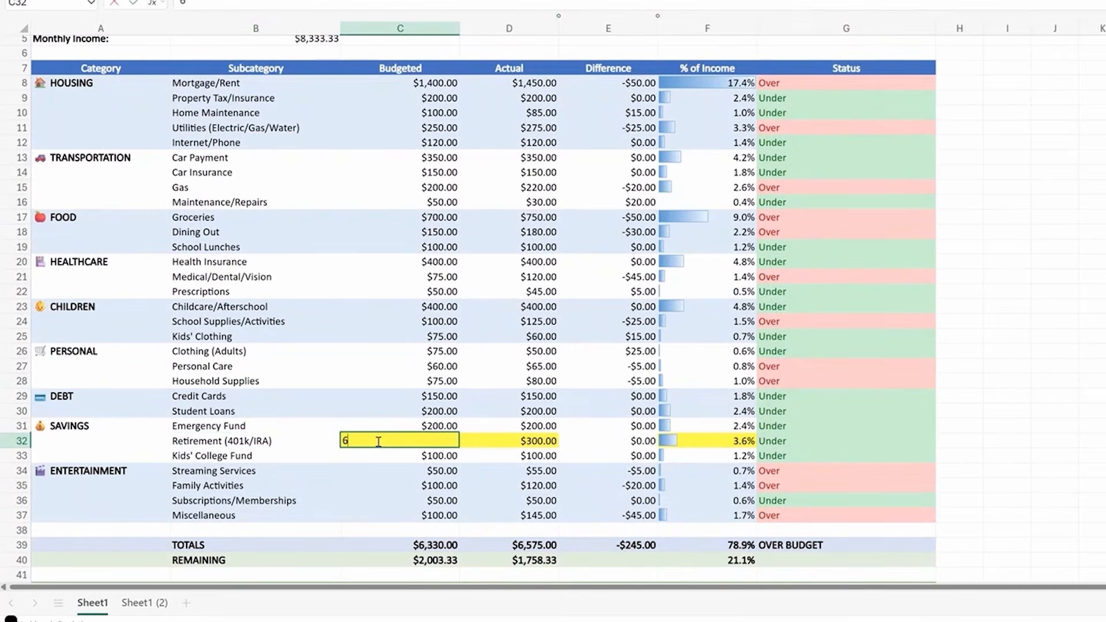
pyautogui.press('Tab')
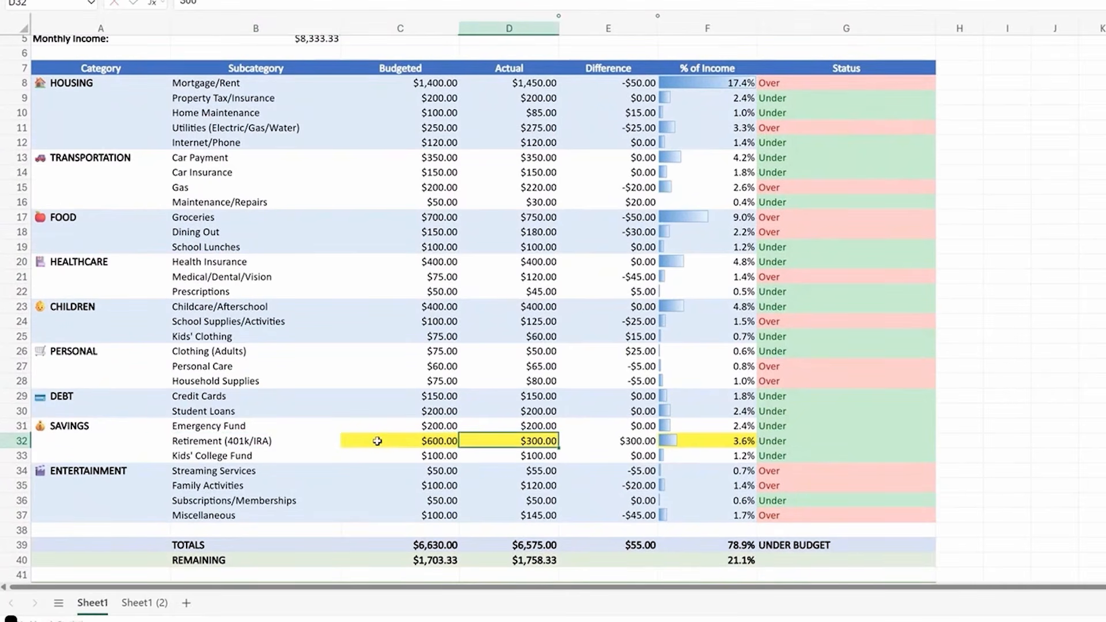
# Review the Savings Rate value and analysis again, along with the Budget Alerts & Recommendations section.
pyautogui.scroll(-3, 437, 496)
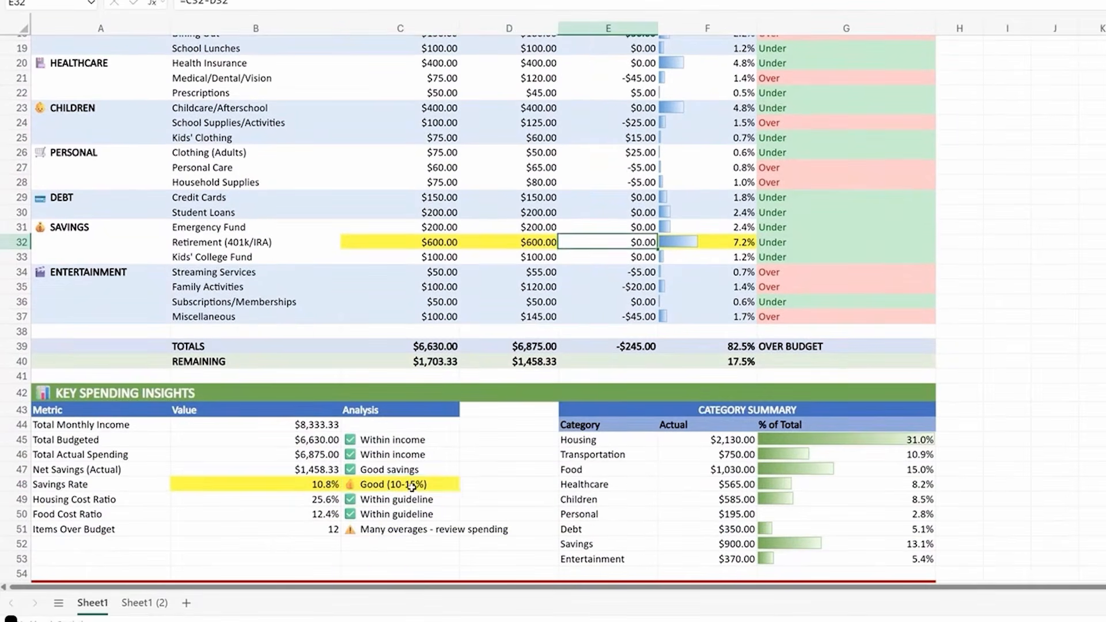
pyautogui.click(411, 485)
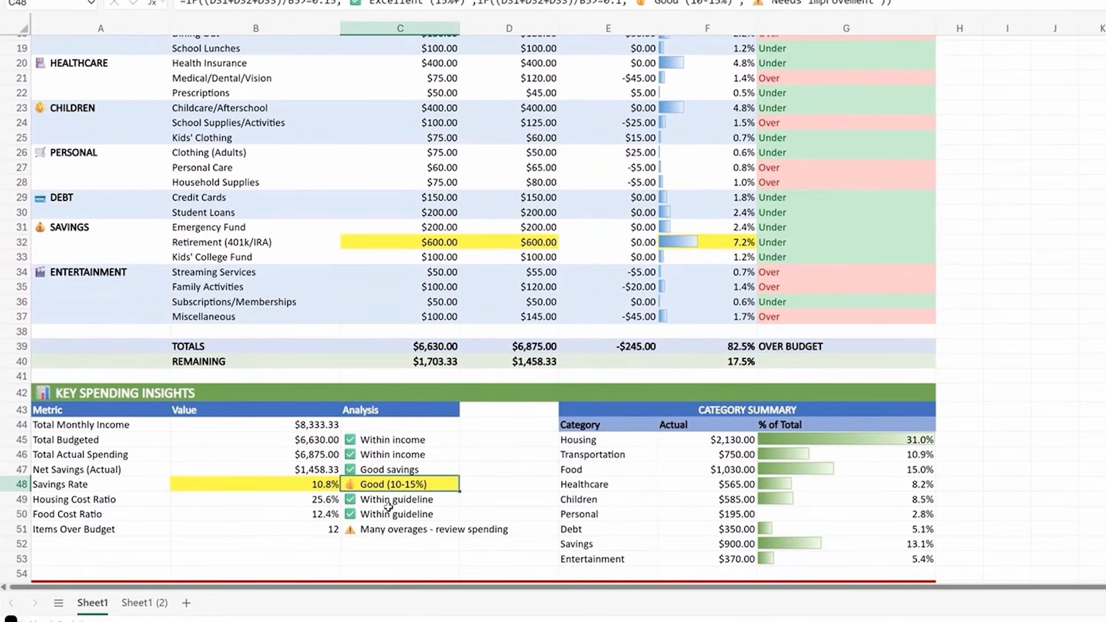
pyautogui.click(326, 489)
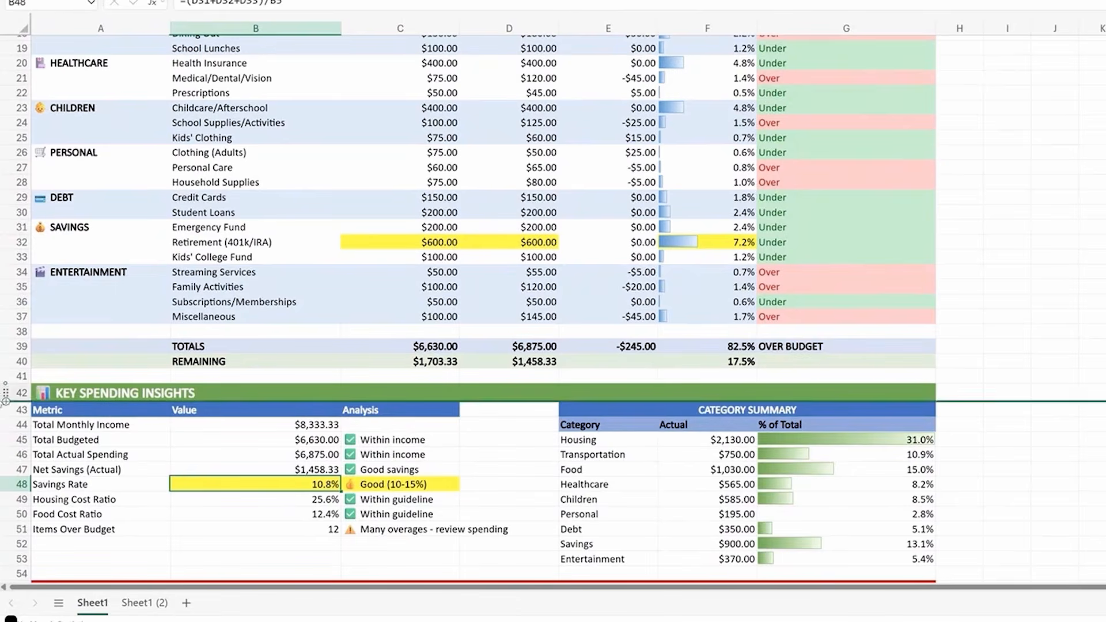
pyautogui.scroll(-3, 961, 516)
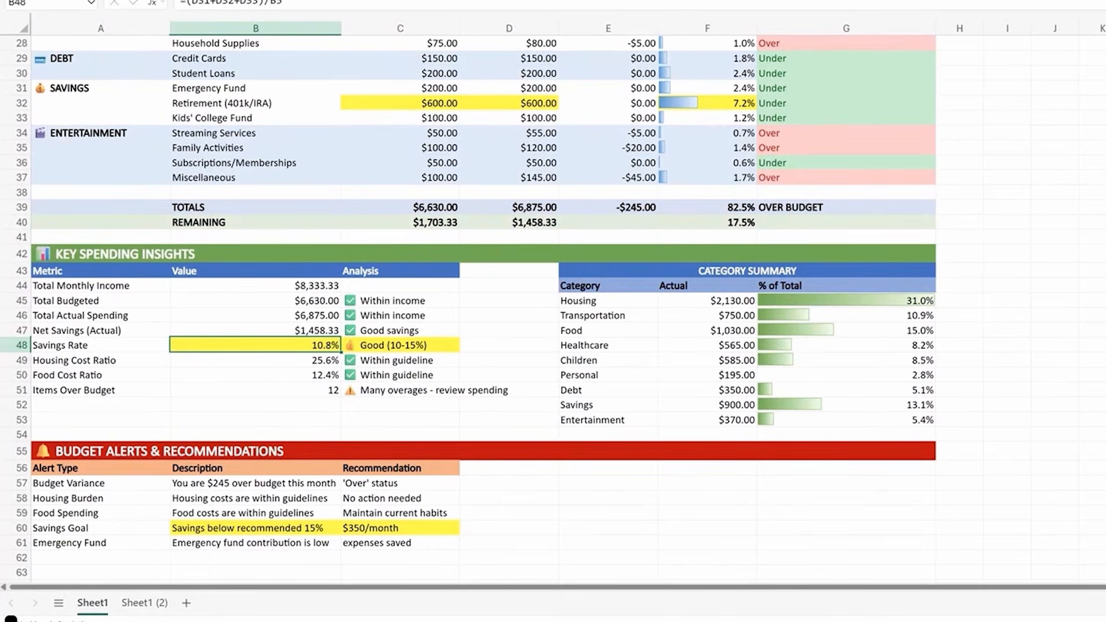
pyautogui.scroll(2, 288, 436)
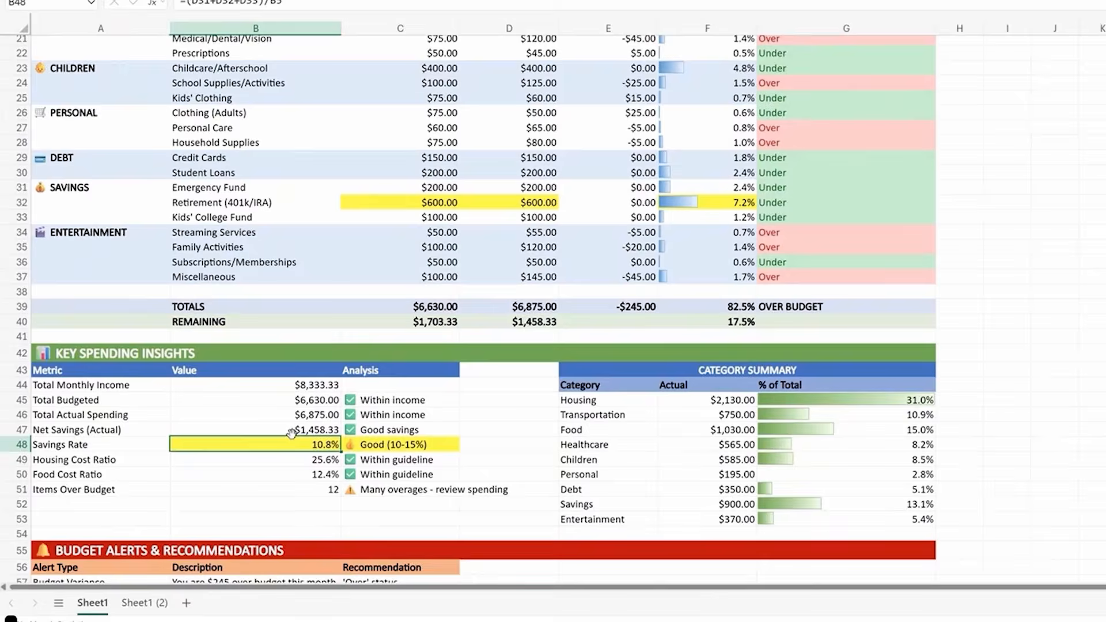
# Insert a blank row above Family Activities in the Entertainment category.
pyautogui.scroll(2, 288, 436)
pyautogui.click(5, 346)
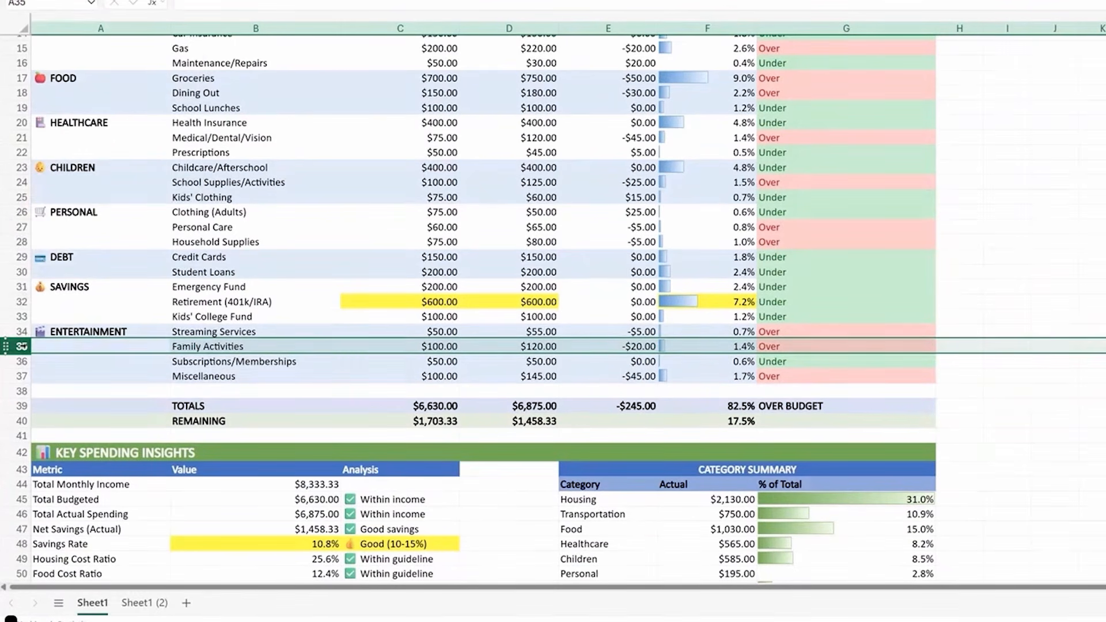
pyautogui.rightClick(22, 346)
pyautogui.click(87, 136)
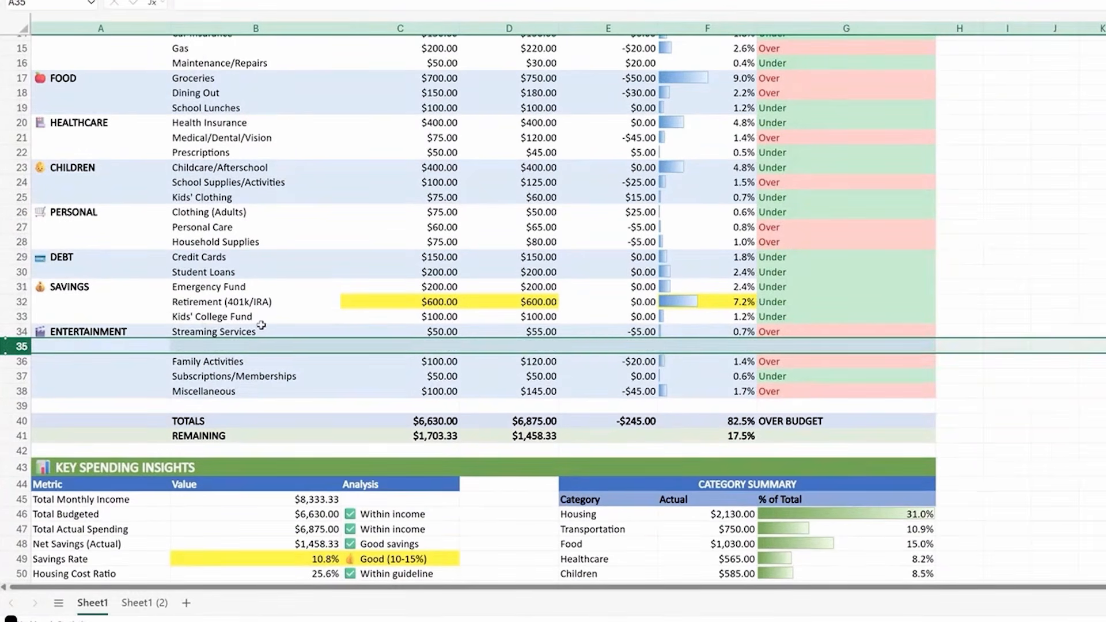
# Label the blank Entertainment row's subcategory "Vacation (London!)".
pyautogui.click(254, 348)
pyautogui.write('Va')
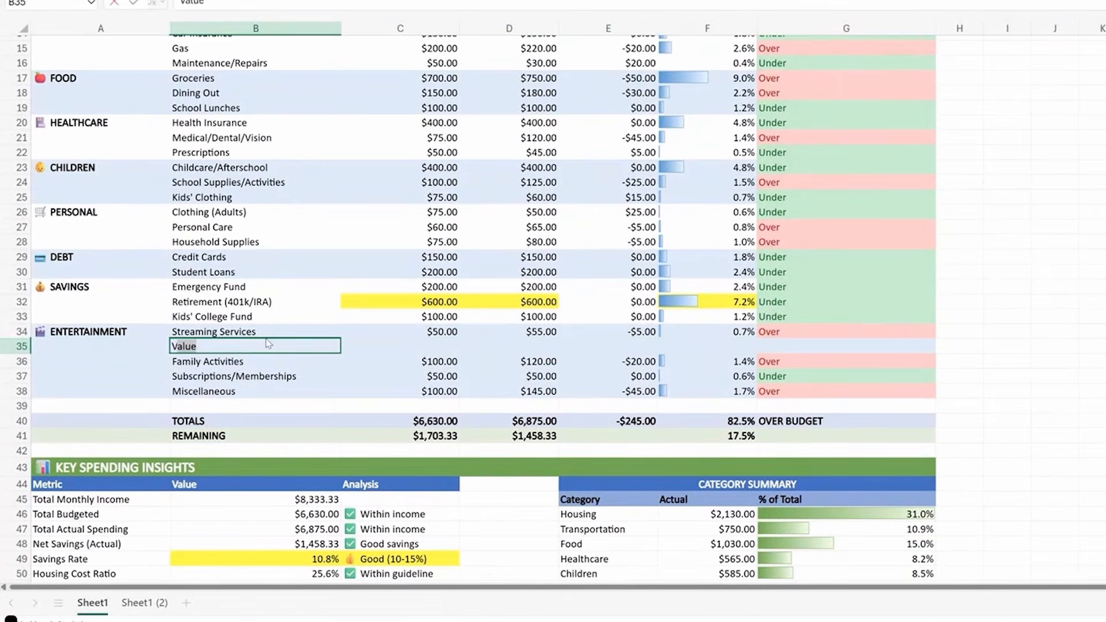
pyautogui.write('cato')
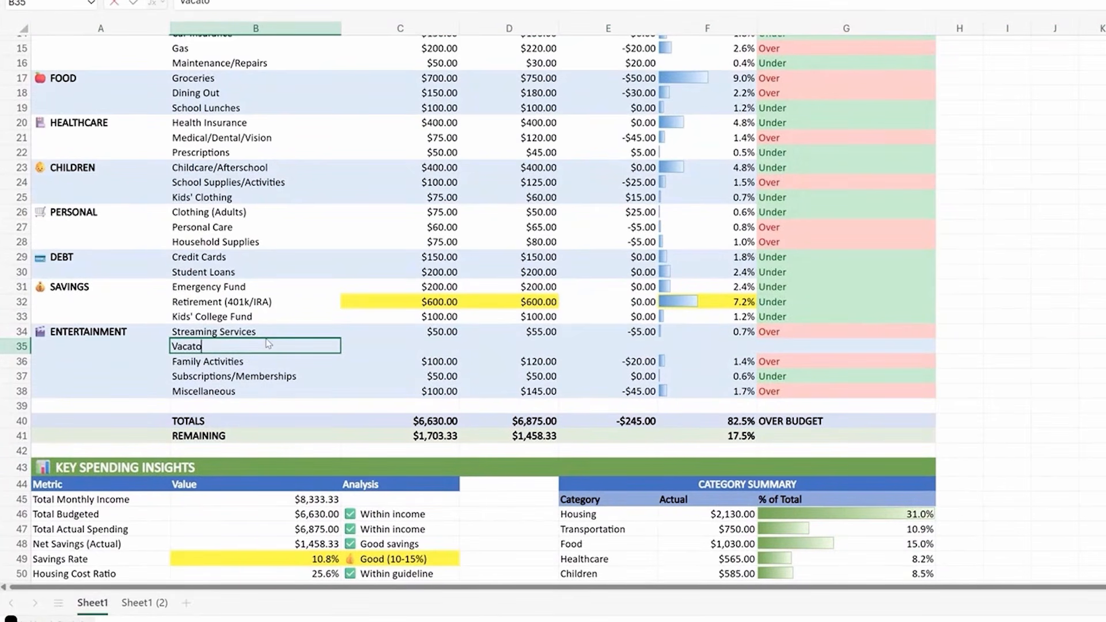
pyautogui.press('BackSpace')
pyautogui.write('ion (London!)')
# Copy the Dining Out row's Budgeted amount into the Budgeted cell of the Vacation (London!) row.
pyautogui.click(439, 348)
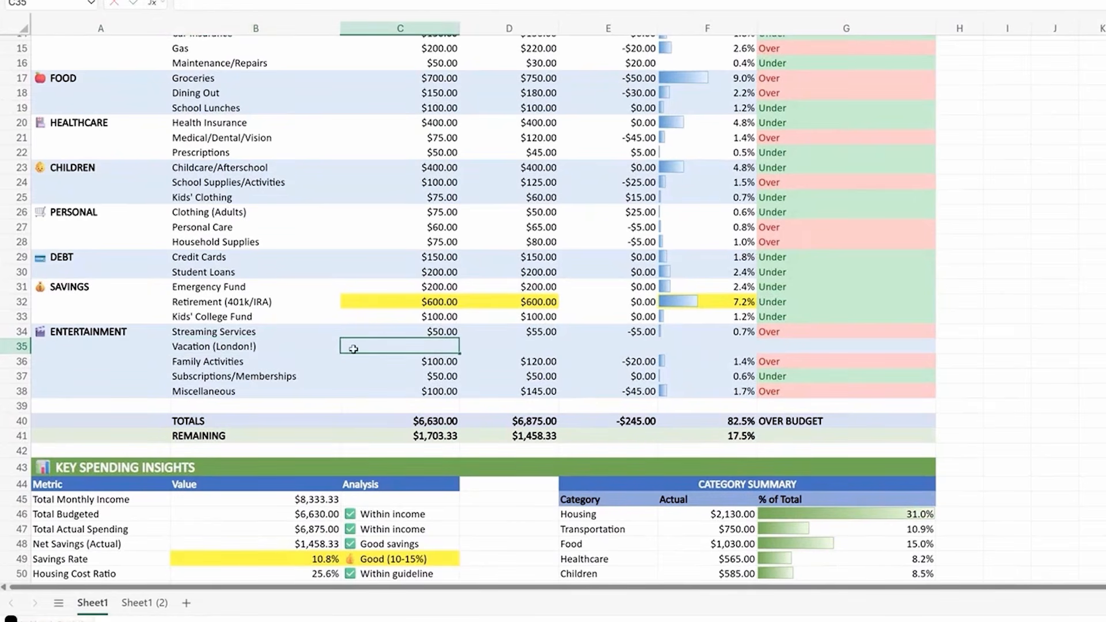
pyautogui.scroll(2, 369, 359)
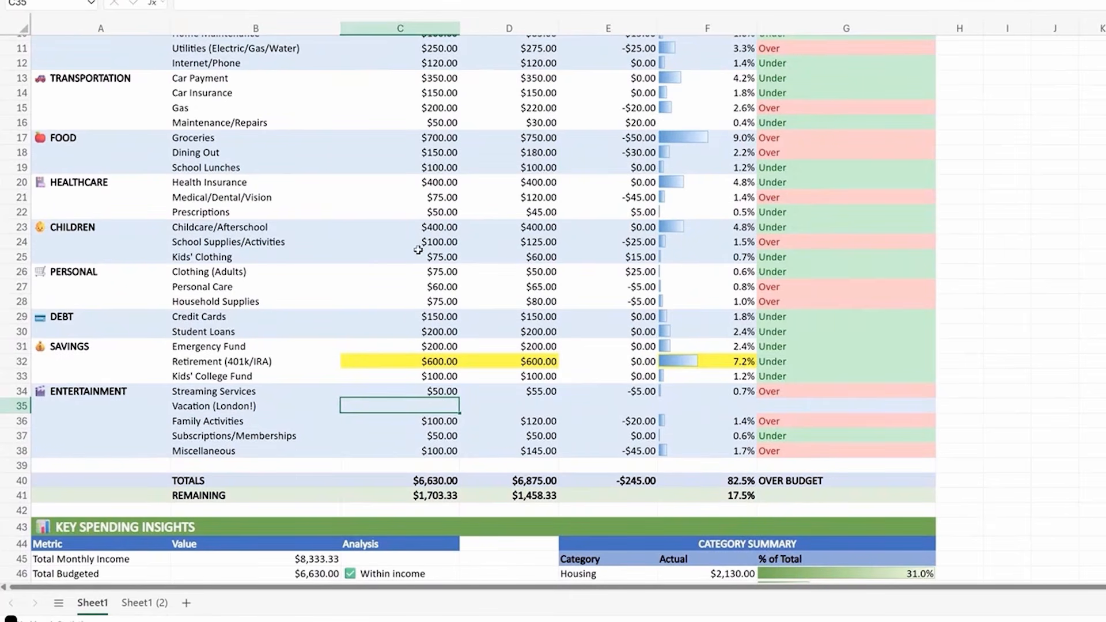
pyautogui.click(434, 155)
pyautogui.hotkey('ctrl', 'c')
pyautogui.click(445, 405)
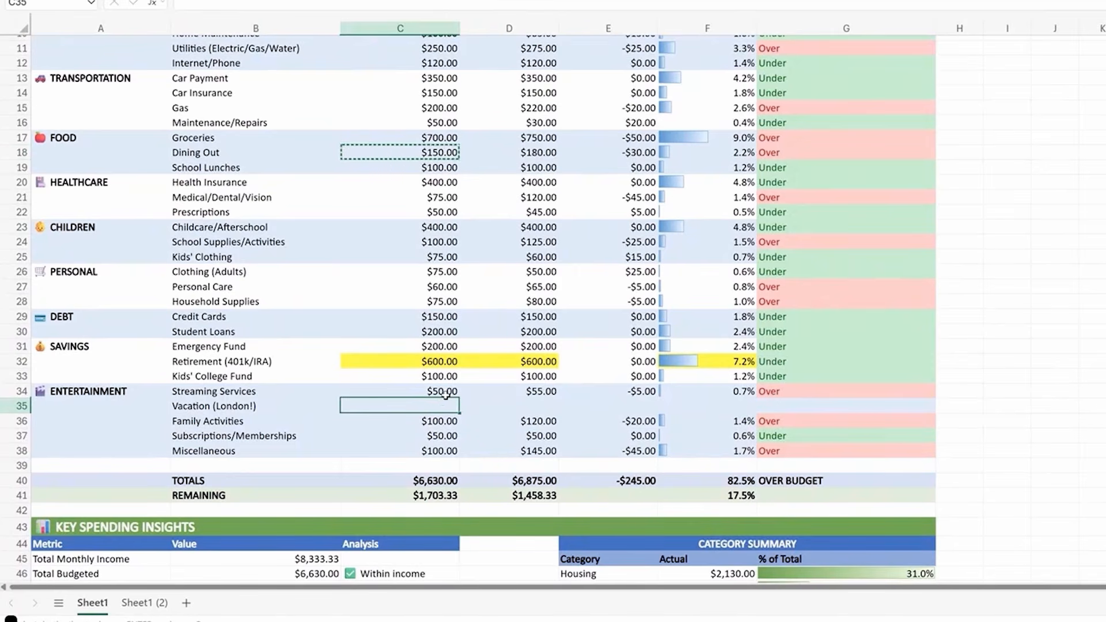
pyautogui.hotkey('ctrl', 'v')
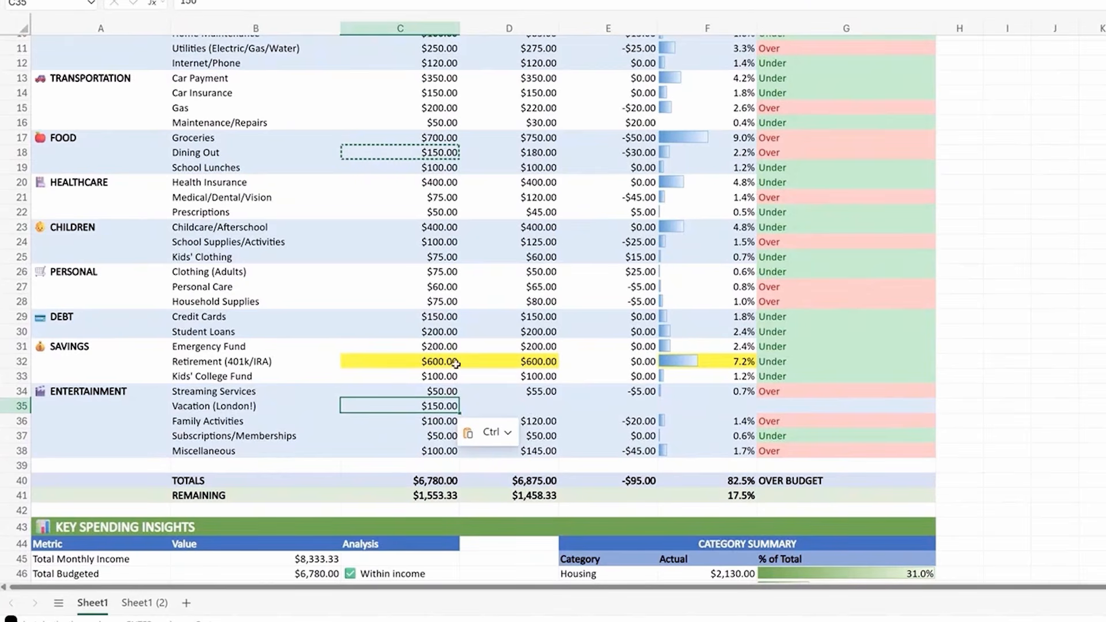
# Clear the Budgeted and Actual amounts of the Dining Out row.
pyautogui.click(250, 415)
pyautogui.click(250, 406)
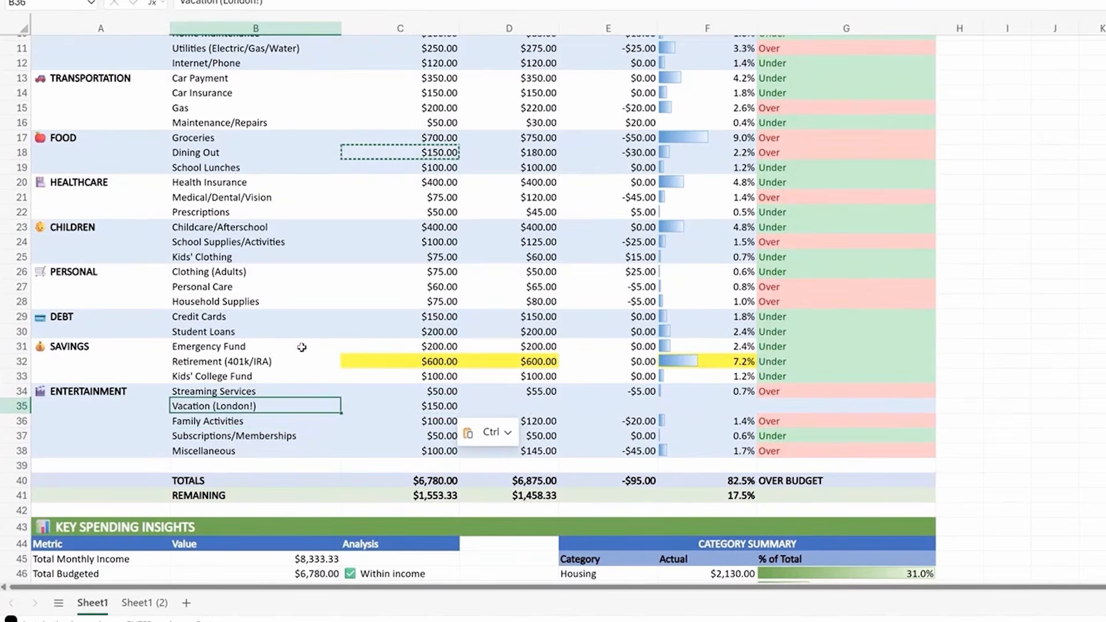
pyautogui.moveTo(404, 153); pyautogui.dragTo(506, 151)
pyautogui.press('Delete')
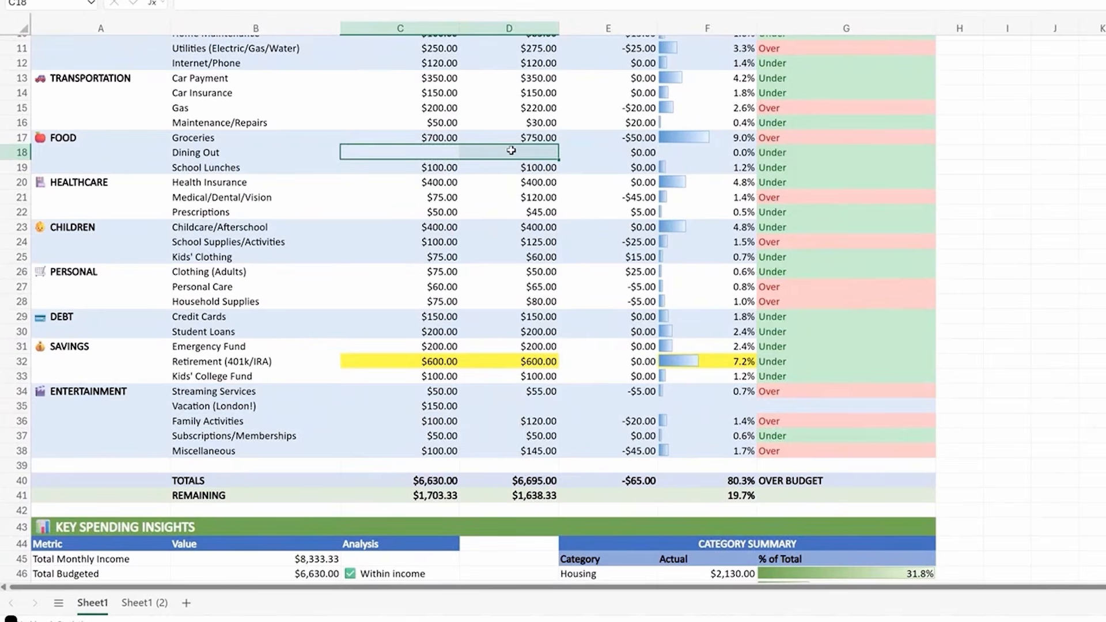
# Copy the Vacation (London!) row's Budgeted amount into its Actual cell and check the budget totals.
pyautogui.click(443, 361)
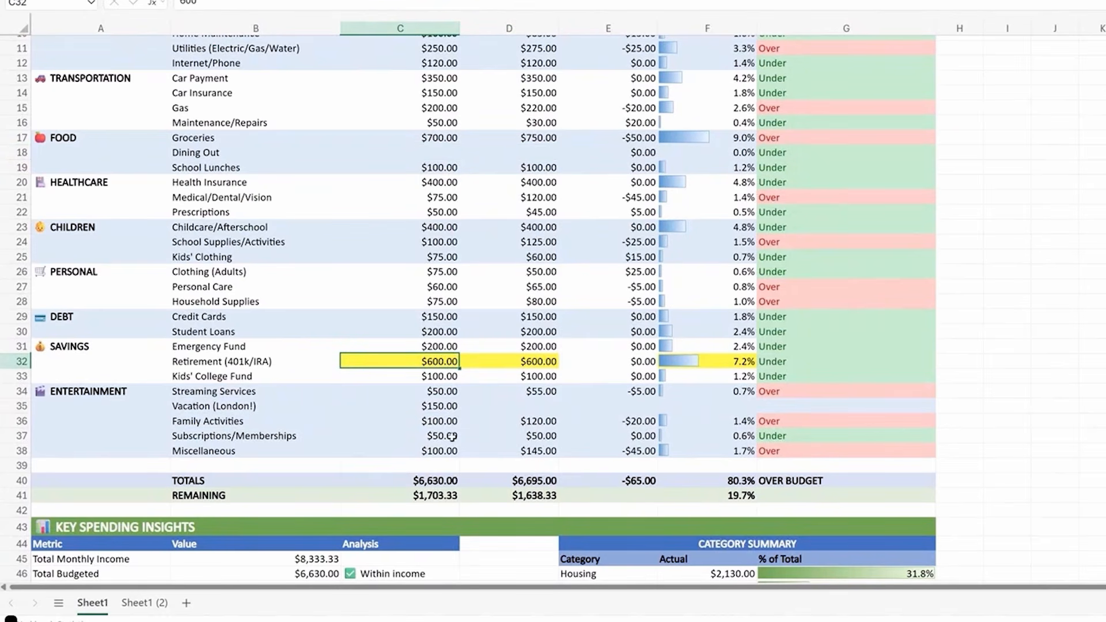
pyautogui.click(447, 408)
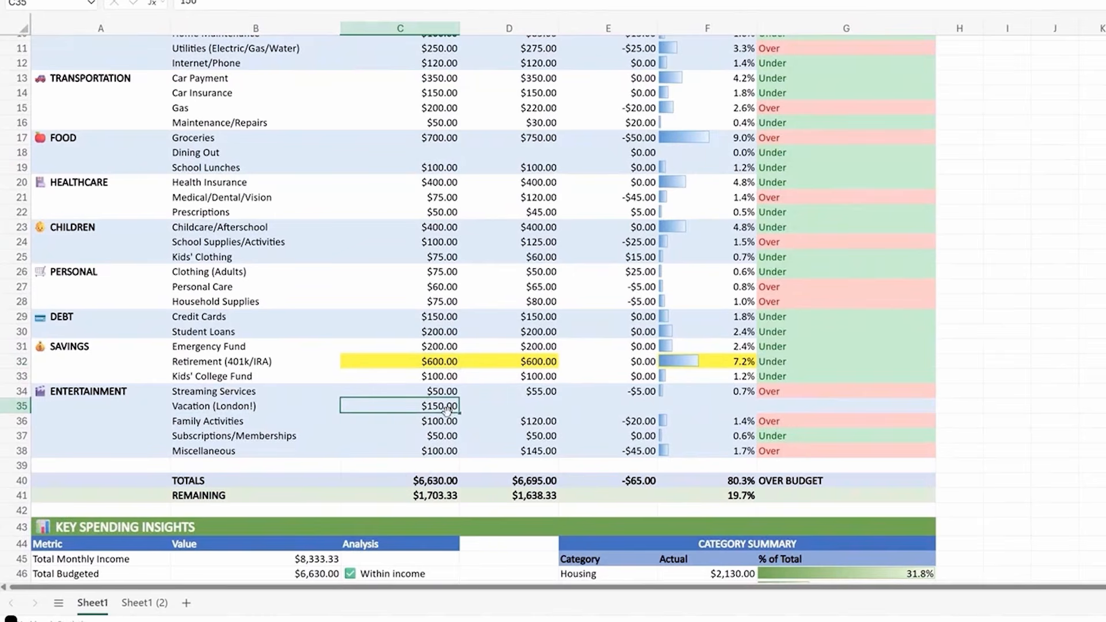
pyautogui.hotkey('ctrl', 'c')
pyautogui.click(550, 407)
pyautogui.hotkey('ctrl', 'v')
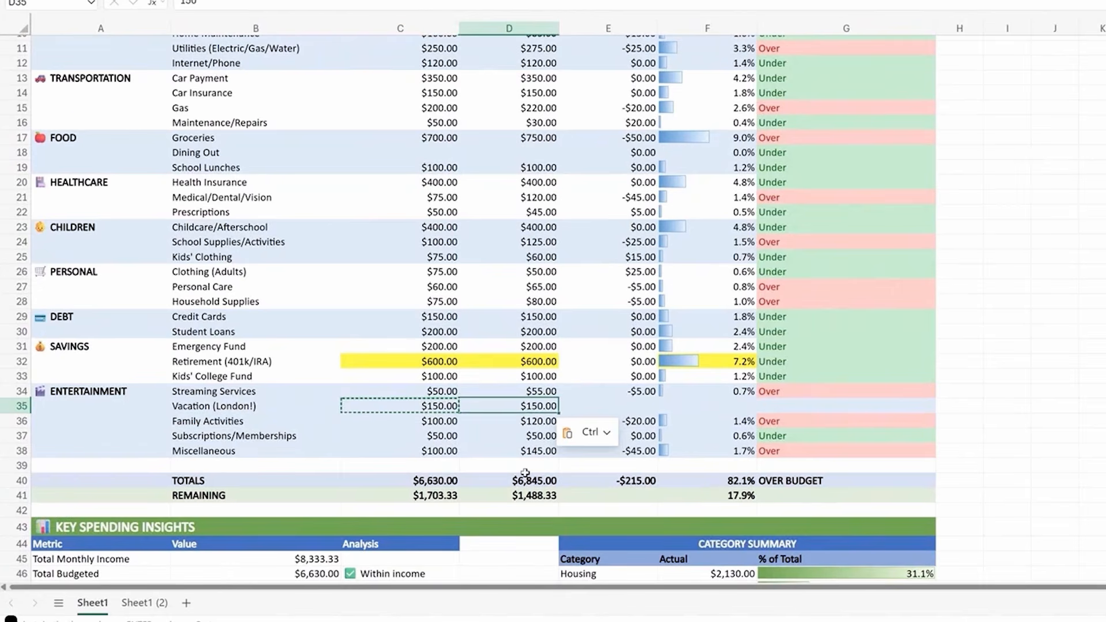
pyautogui.moveTo(452, 482); pyautogui.dragTo(445, 507)
# Fill the Vacation row's Difference cell E35 with the Copilot-suggested formula =C35-D35.
pyautogui.click(653, 402)
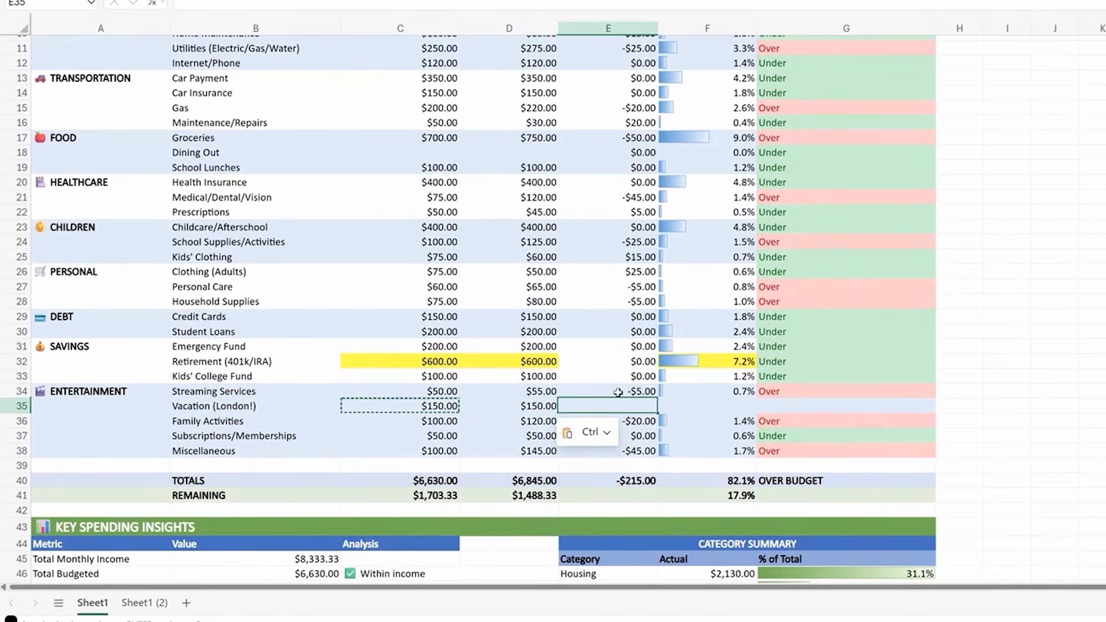
pyautogui.scroll(3, 618, 392)
pyautogui.scroll(-2, 613, 398)
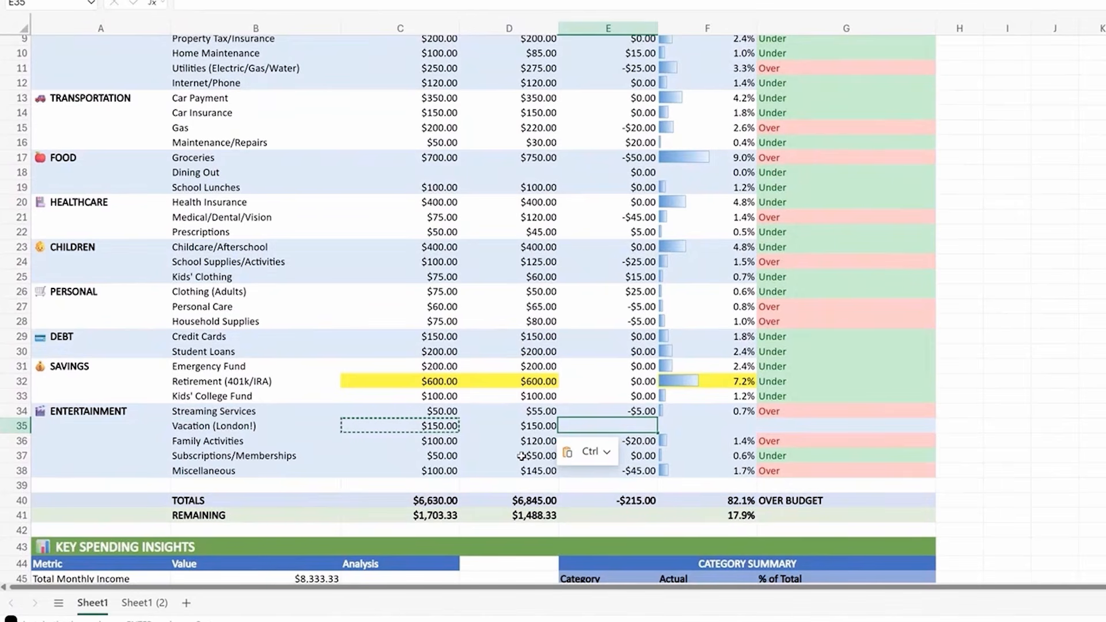
pyautogui.write('=')
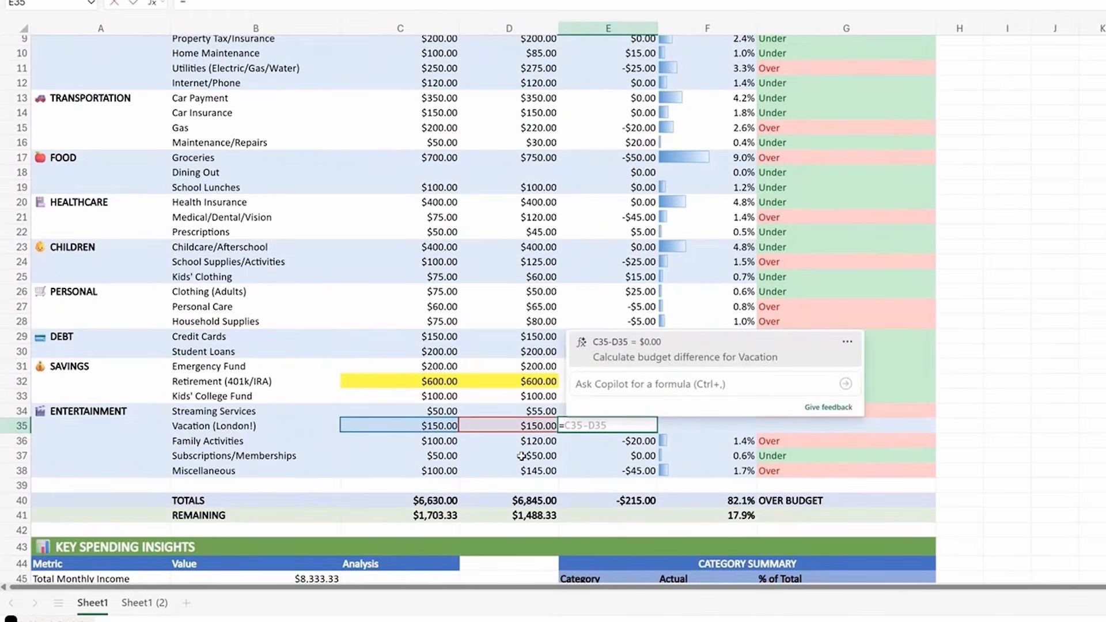
pyautogui.click(629, 359)
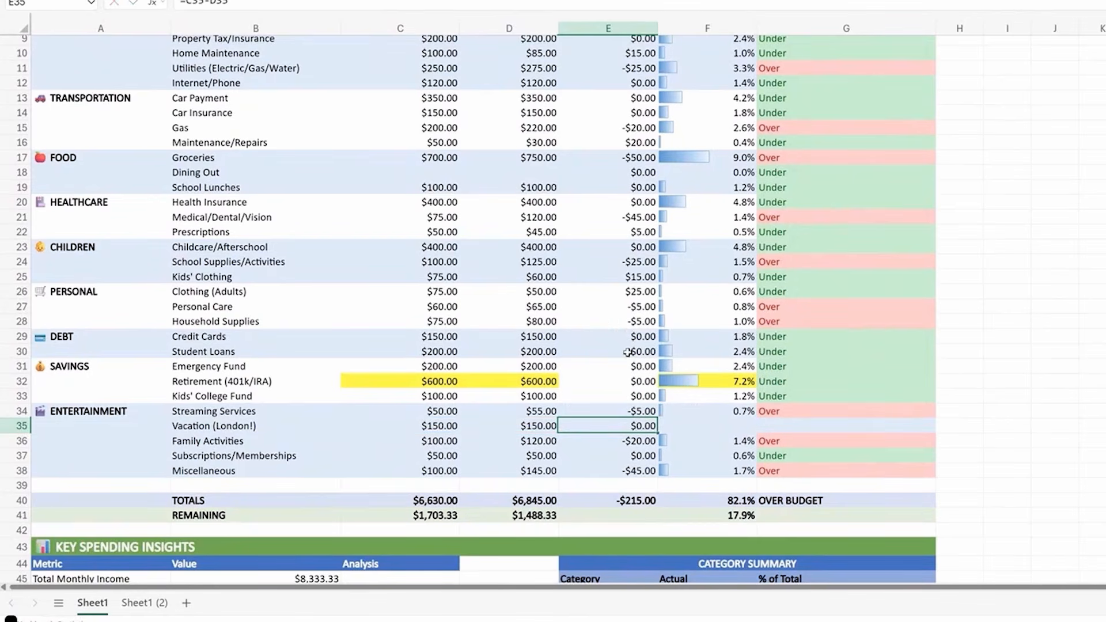
# Fill the Vacation row's % of Income cell F35 with the Copilot-suggested formula =D35/$B$5.
pyautogui.click(681, 422)
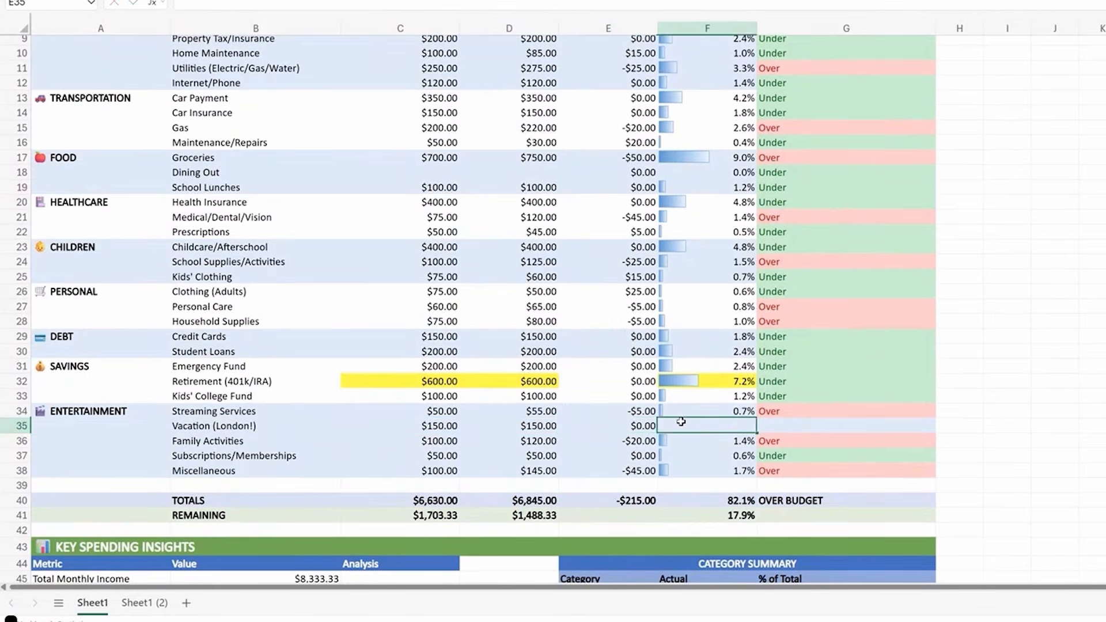
pyautogui.click(631, 440)
pyautogui.click(634, 425)
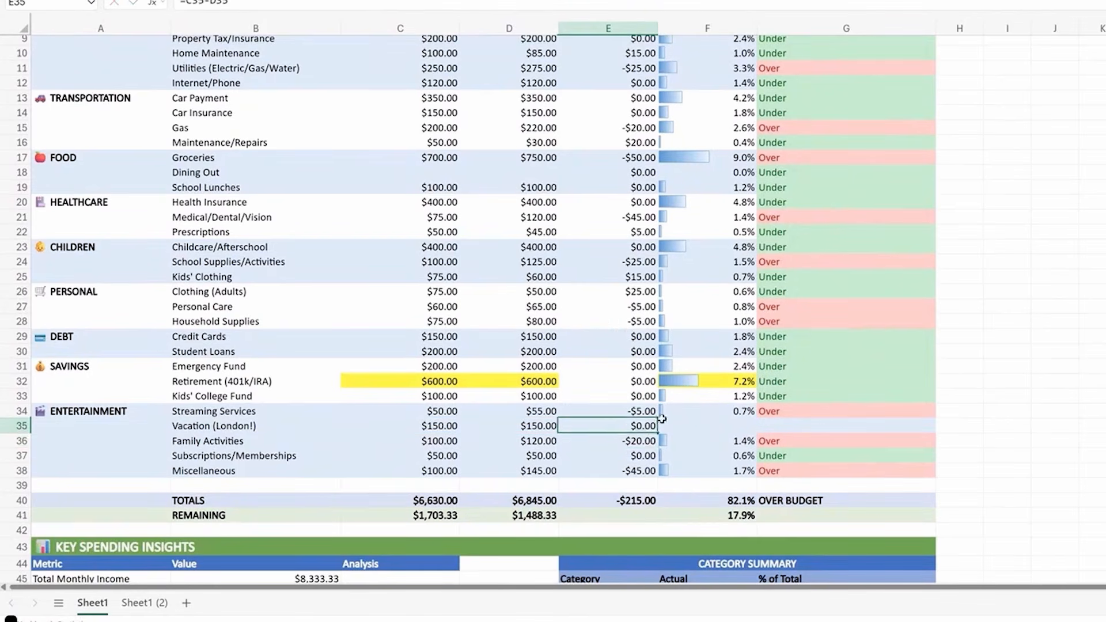
pyautogui.click(690, 422)
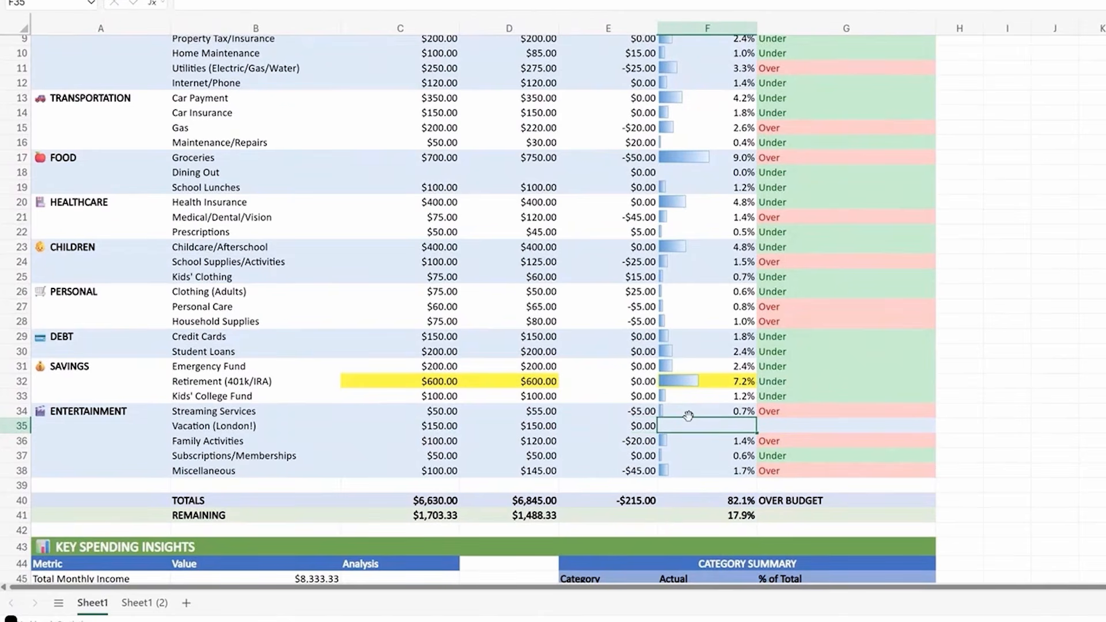
pyautogui.write('=')
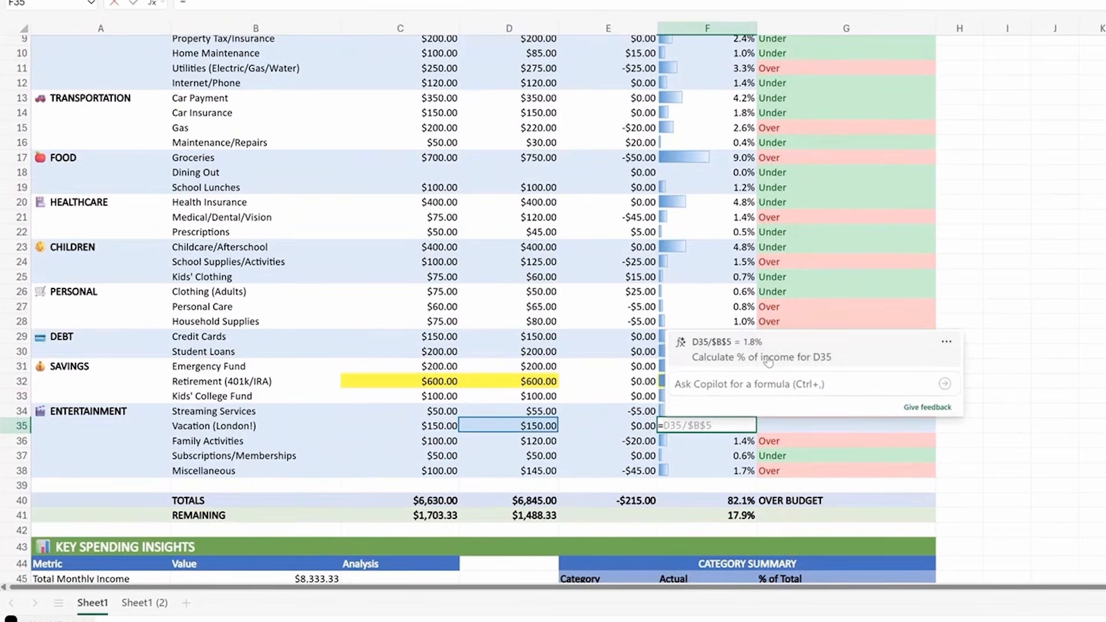
pyautogui.click(768, 357)
pyautogui.click(777, 428)
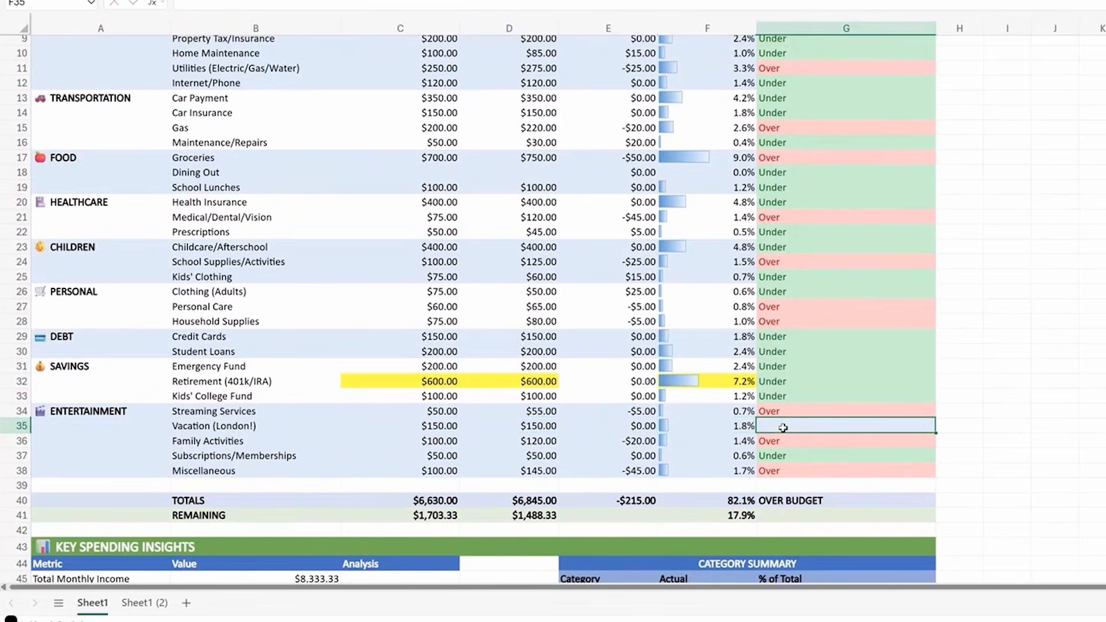
# Fill the Vacation row's status cell G35 with the Copilot-suggested formula =IF(E35<0,"Over","Under").
pyautogui.write('=')
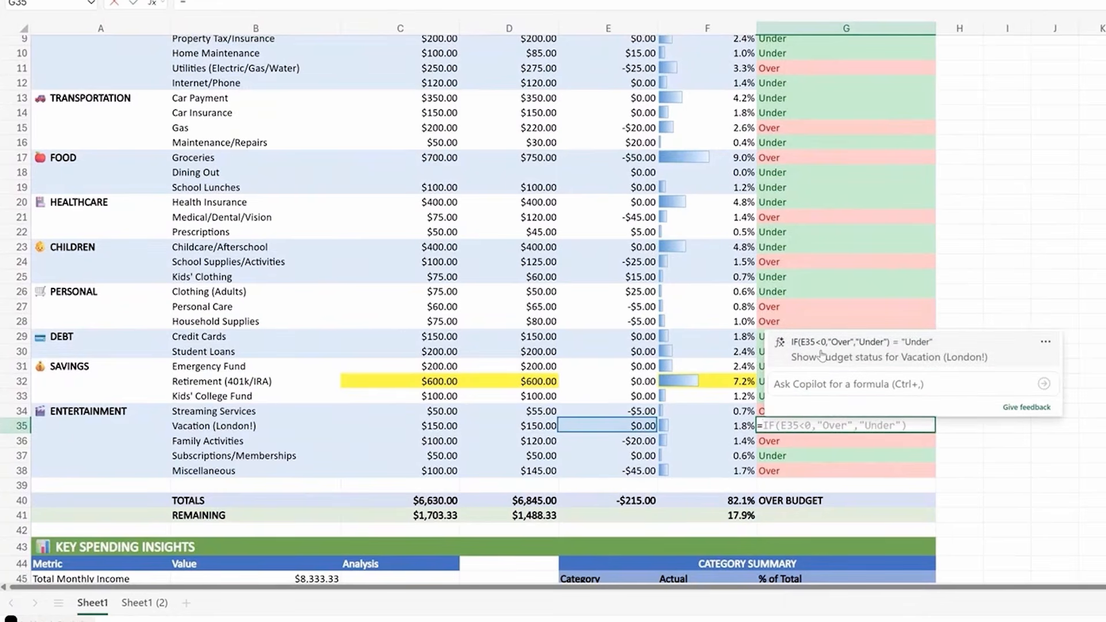
pyautogui.click(858, 351)
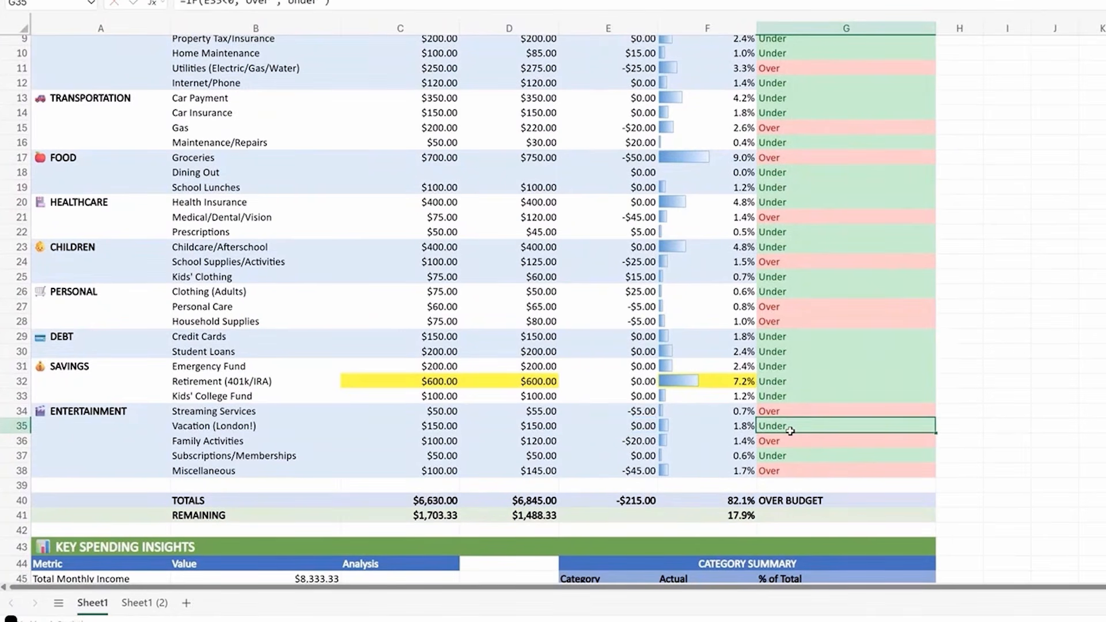
pyautogui.scroll(-3, 790, 431)
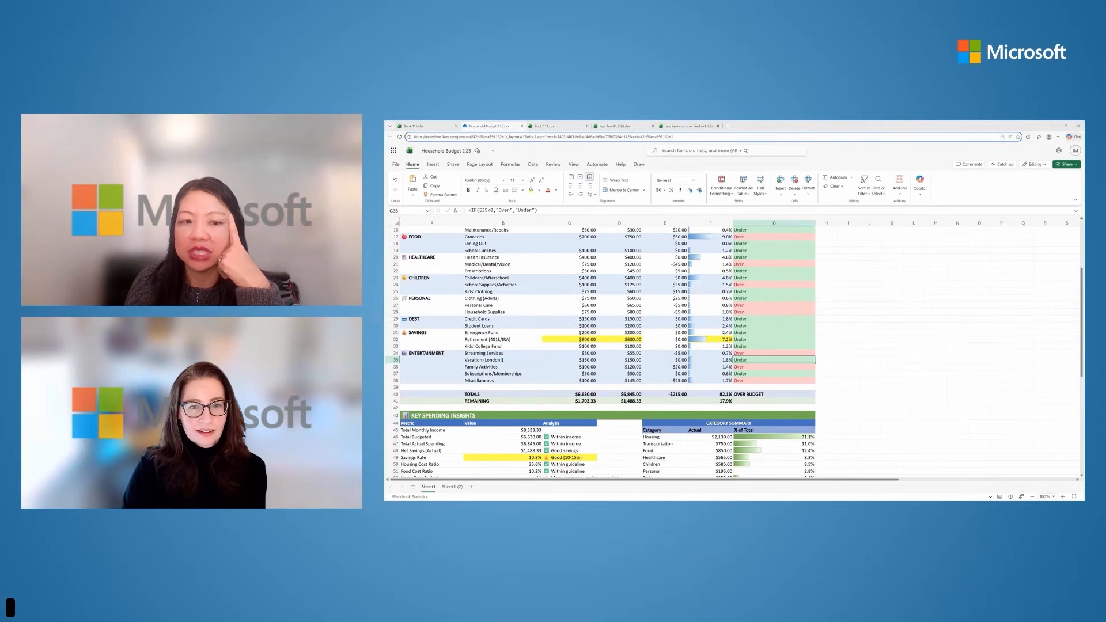
# Switch to the blank Book 114 workbook, open Copilot and turn on Agent mode.
pyautogui.hotkey('ctrl', 'Tab')
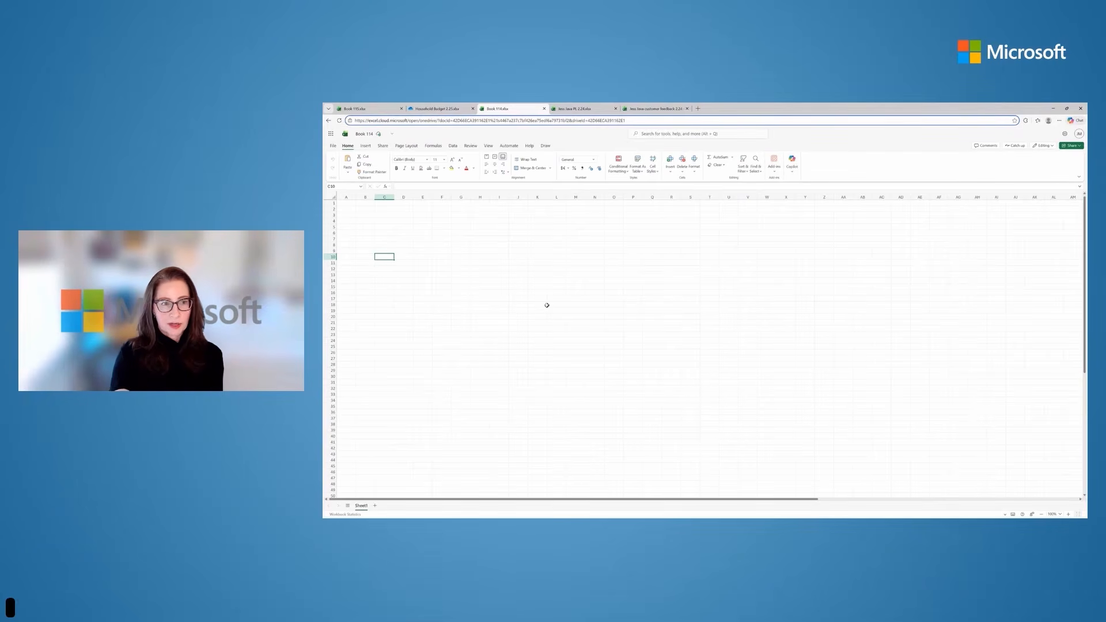
pyautogui.click(792, 162)
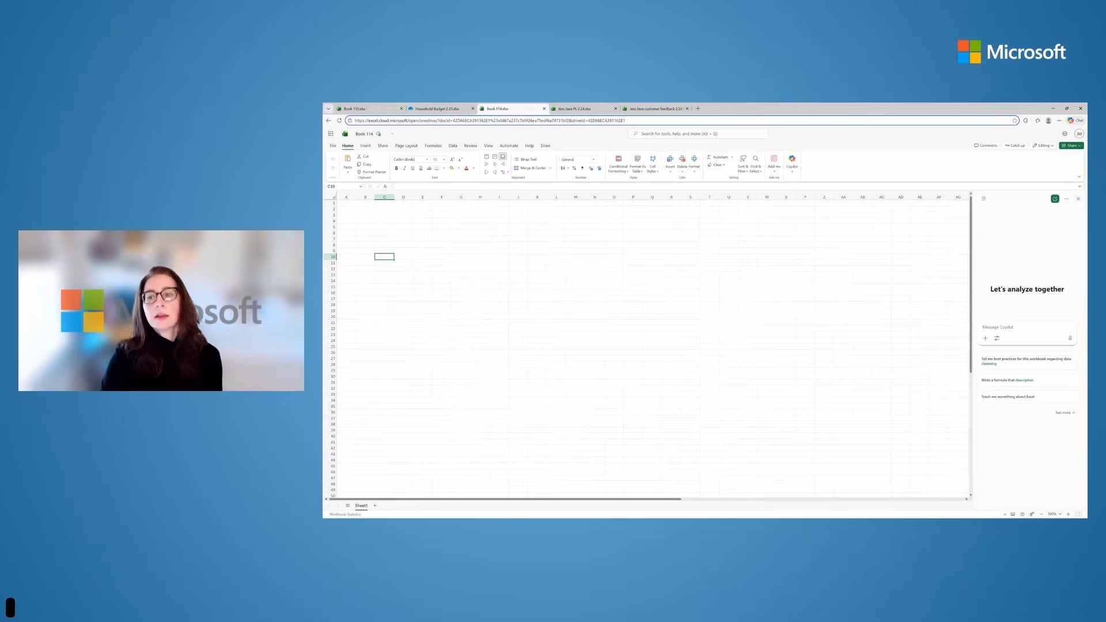
pyautogui.click(997, 340)
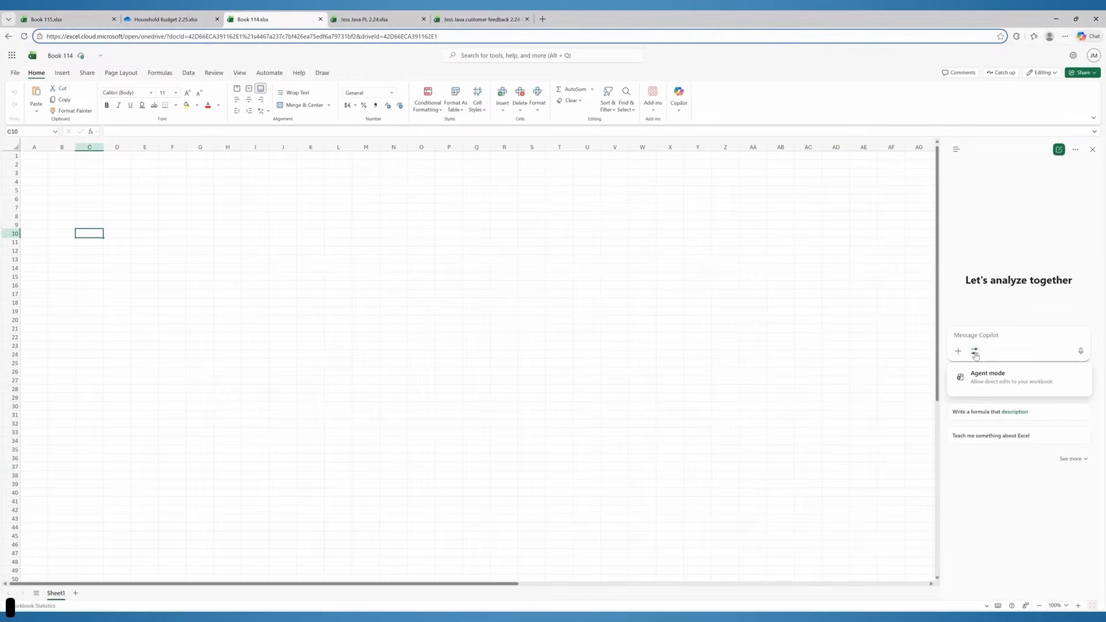
pyautogui.click(988, 379)
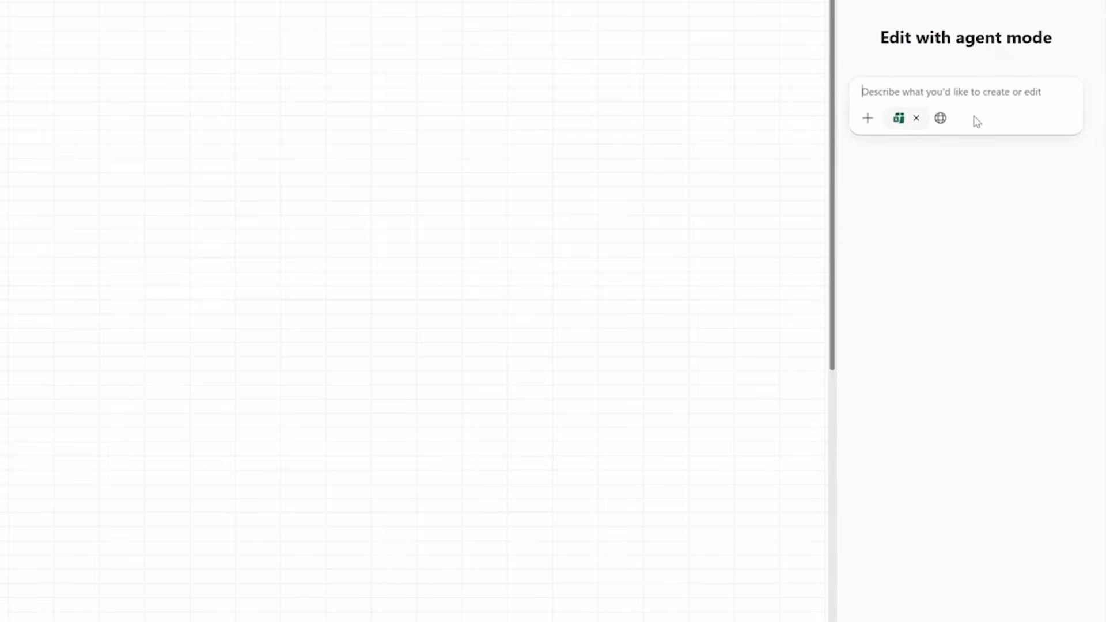
# Prompt Copilot to create a Jess' Java coffee stand P&L template with gross margin, net profit by item, top 3 performers, named weekly specials and estimates.
pyautogui.hotkey('ctrl', 'v')
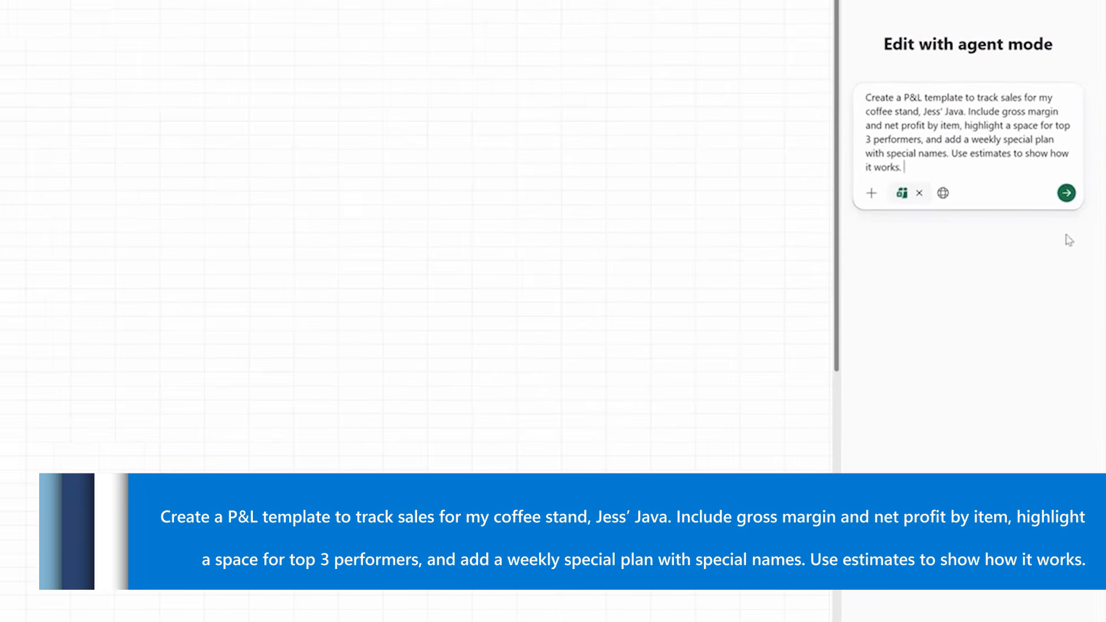
pyautogui.press('Return')
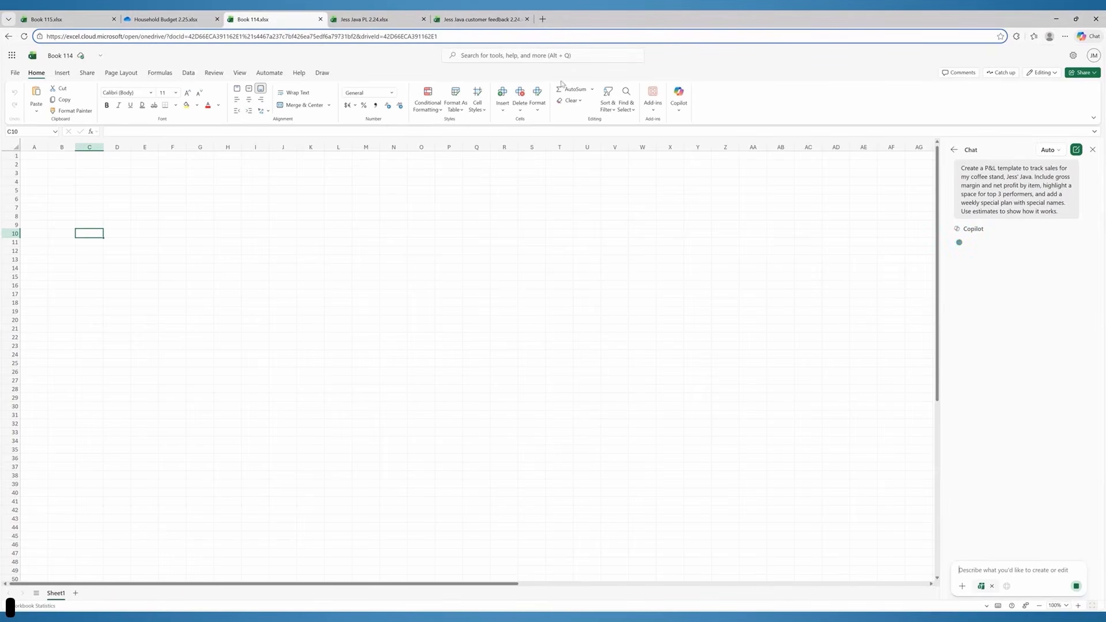
# Switch to the Jess Java PL 2.24 workbook and select the P&L tracker's title.
pyautogui.click(385, 28)
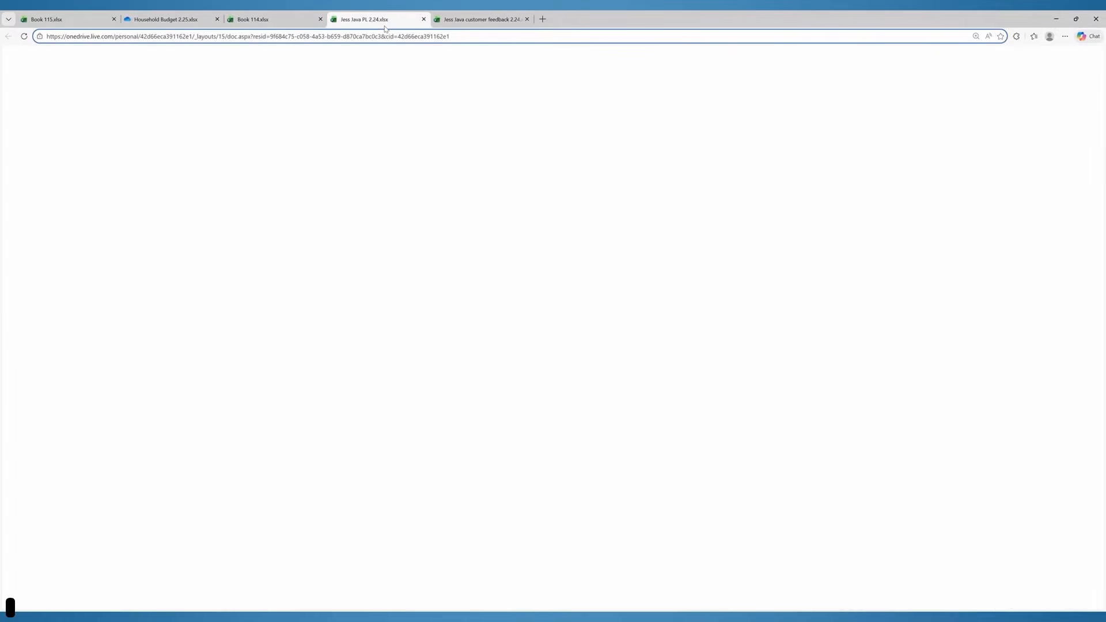
pyautogui.click(524, 409)
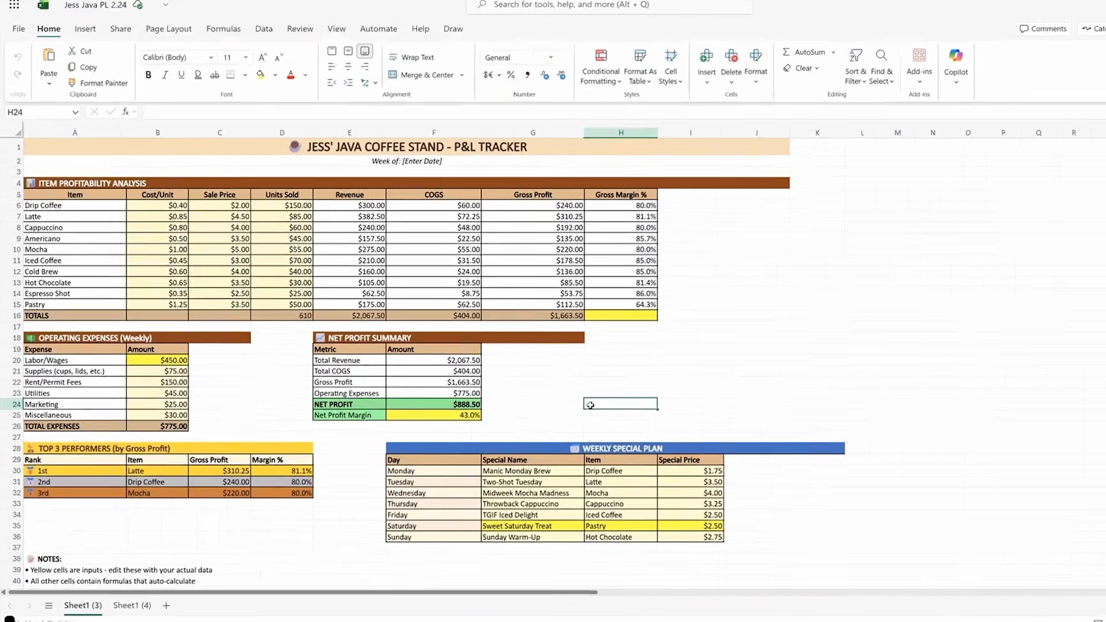
pyautogui.click(390, 147)
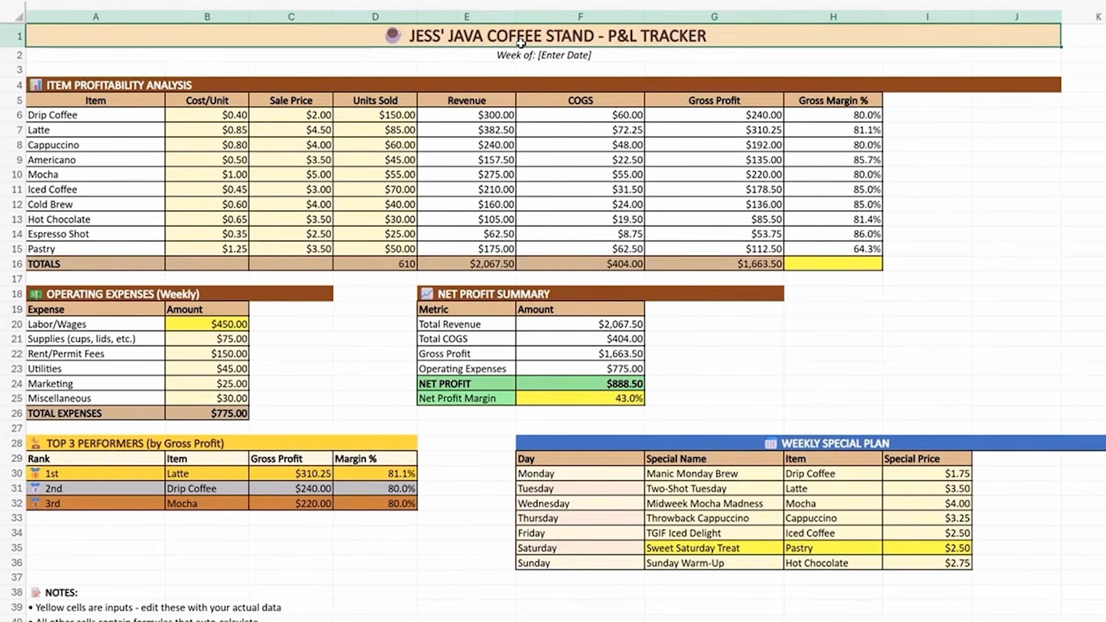
# Review the tracker's item profitability, operating expenses, net profit summary, top 3 performers and weekly special plan sections.
pyautogui.moveTo(158, 86); pyautogui.dragTo(184, 259)
pyautogui.moveTo(154, 297); pyautogui.dragTo(140, 413)
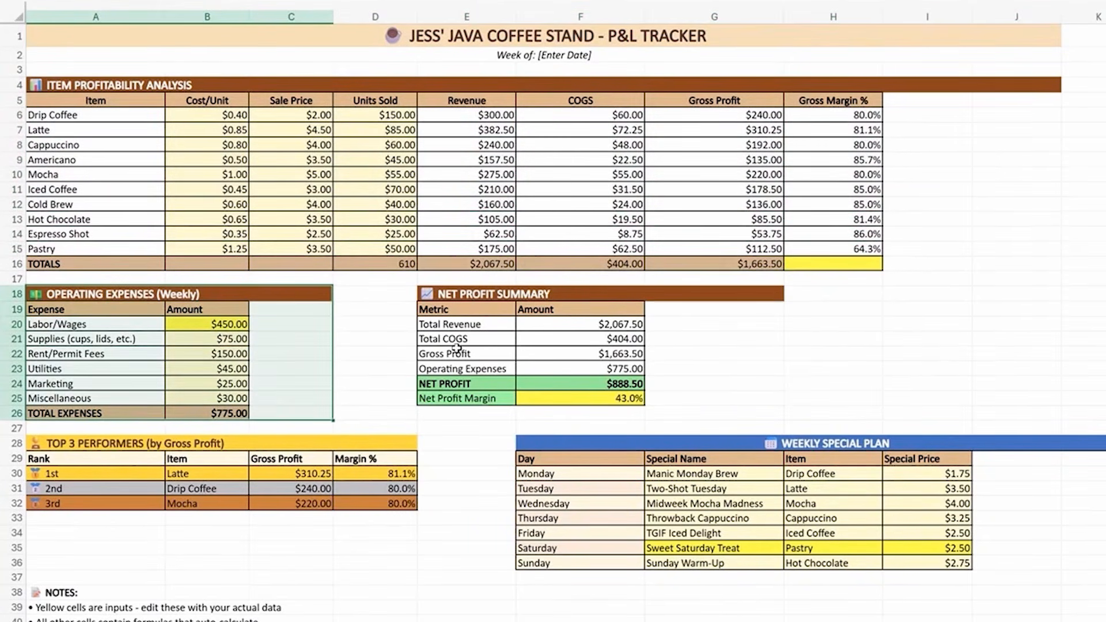
pyautogui.moveTo(484, 291); pyautogui.dragTo(486, 400)
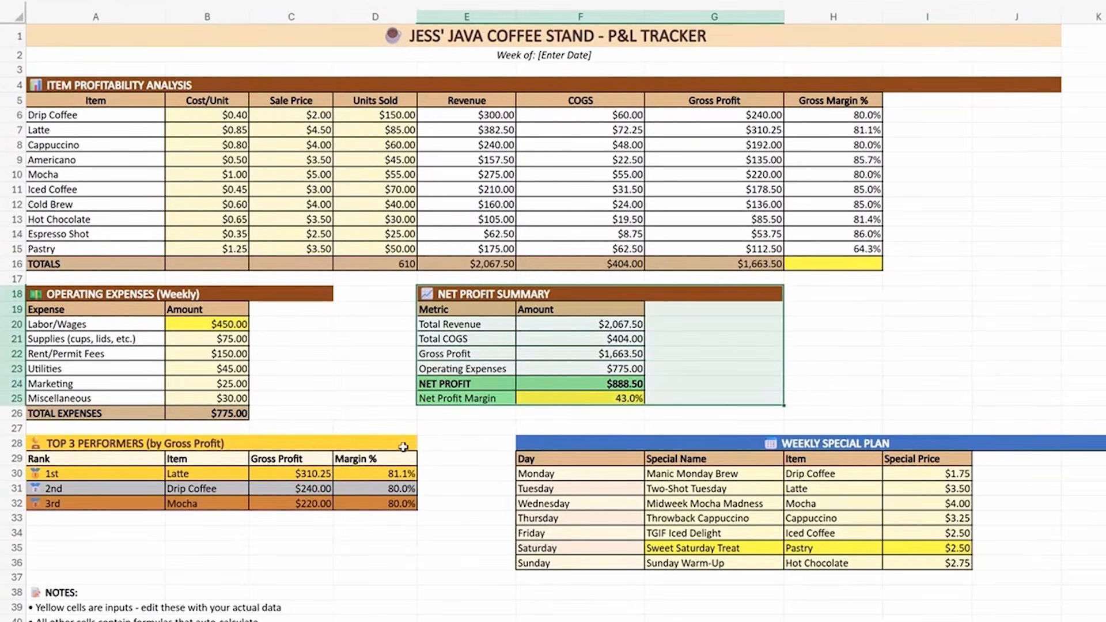
pyautogui.moveTo(171, 445); pyautogui.dragTo(155, 505)
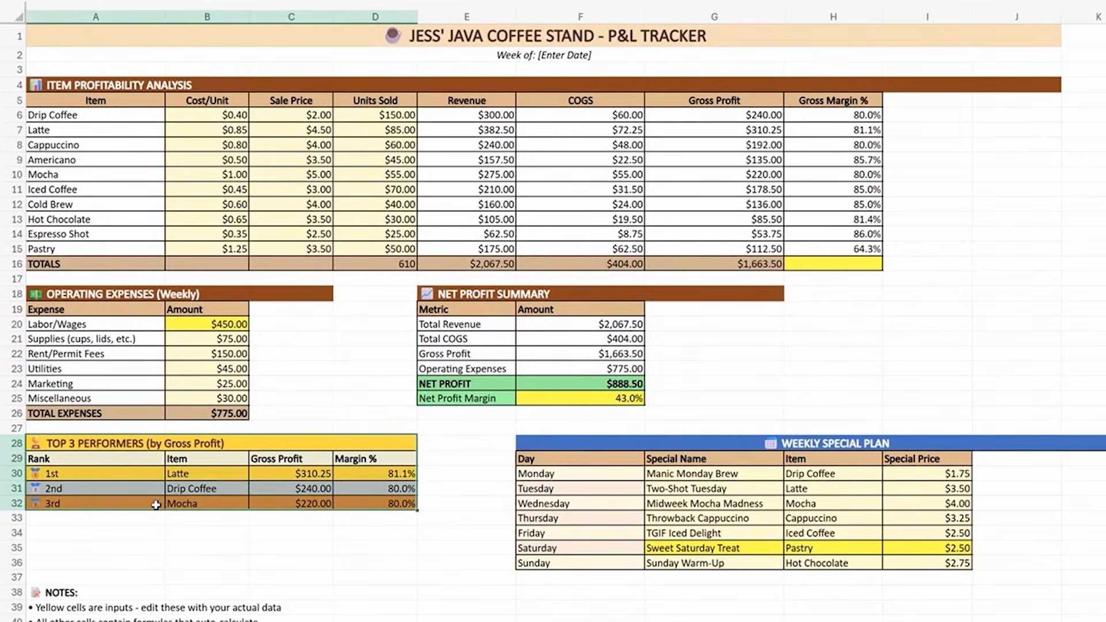
pyautogui.moveTo(697, 447); pyautogui.dragTo(537, 559)
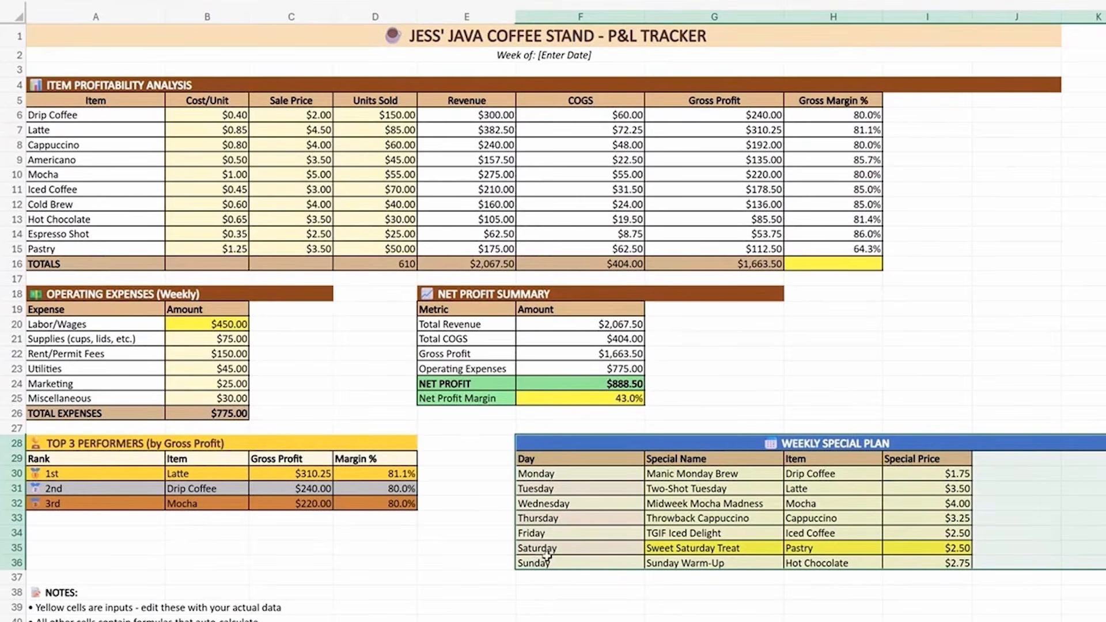
pyautogui.click(717, 386)
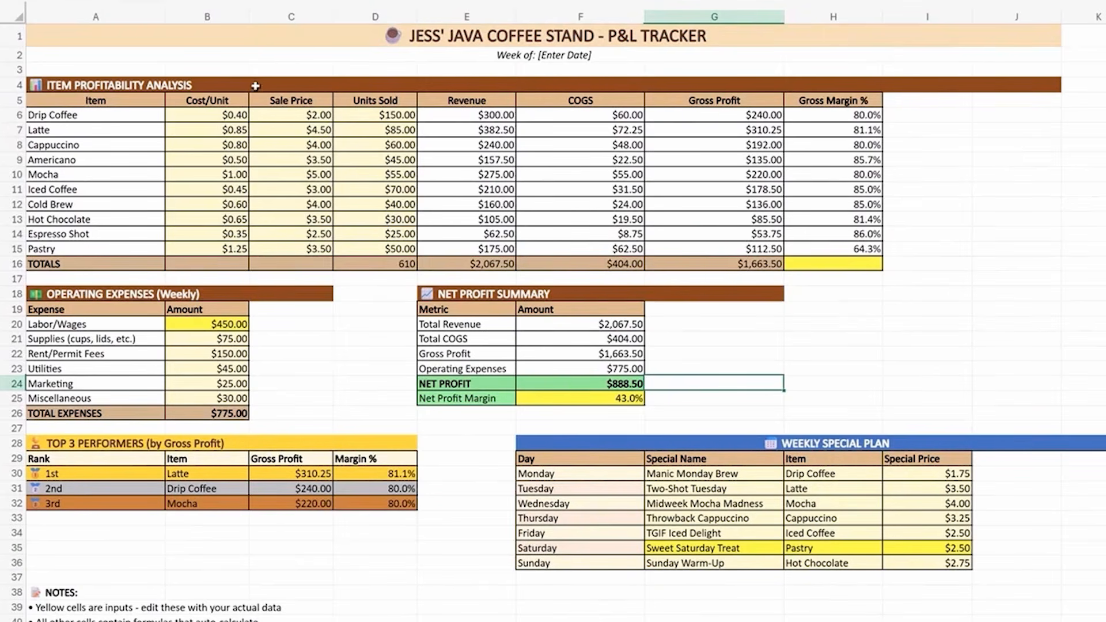
pyautogui.click(154, 147)
pyautogui.click(109, 203)
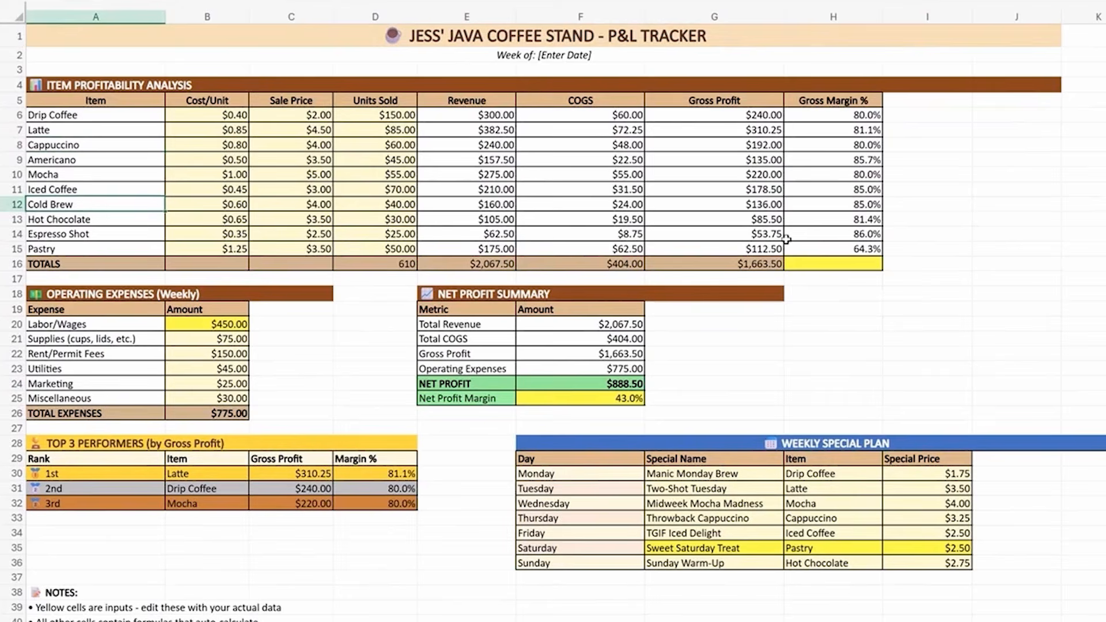
# Fill the Gross Margin % cell H16 of the TOTALS row with the Copilot-suggested formula =IF(E16>0,G16/E16,0).
pyautogui.click(804, 264)
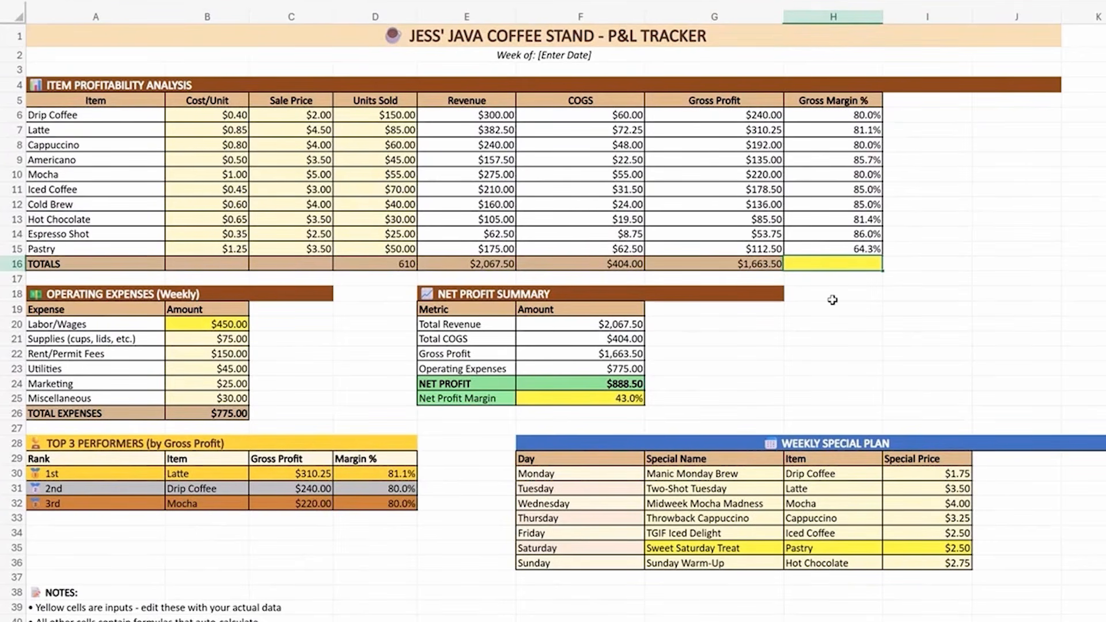
pyautogui.write('=')
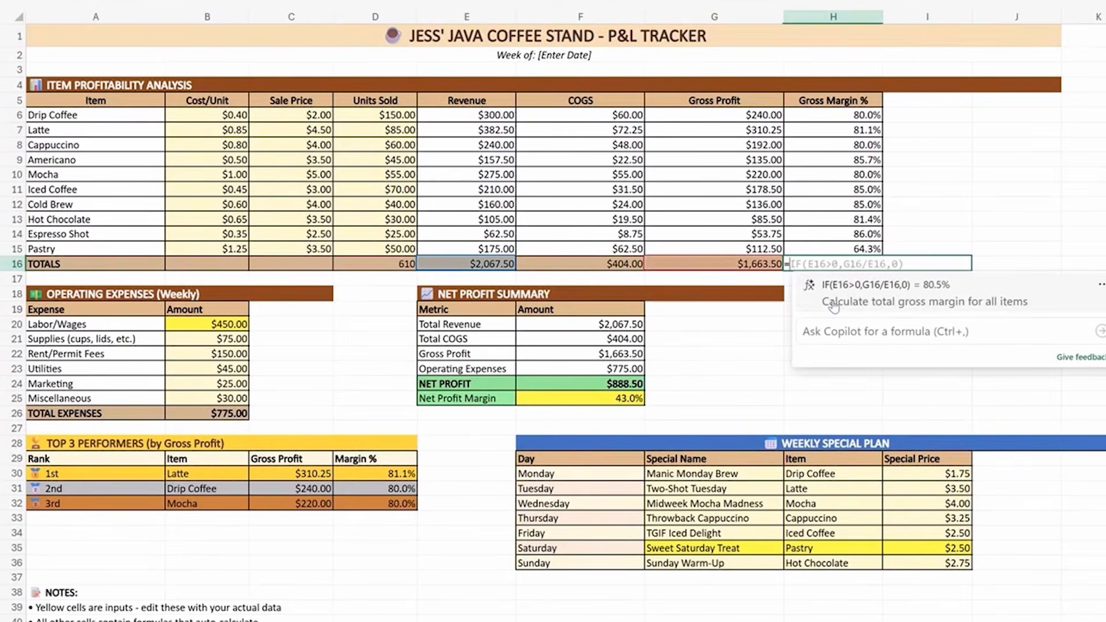
pyautogui.click(862, 305)
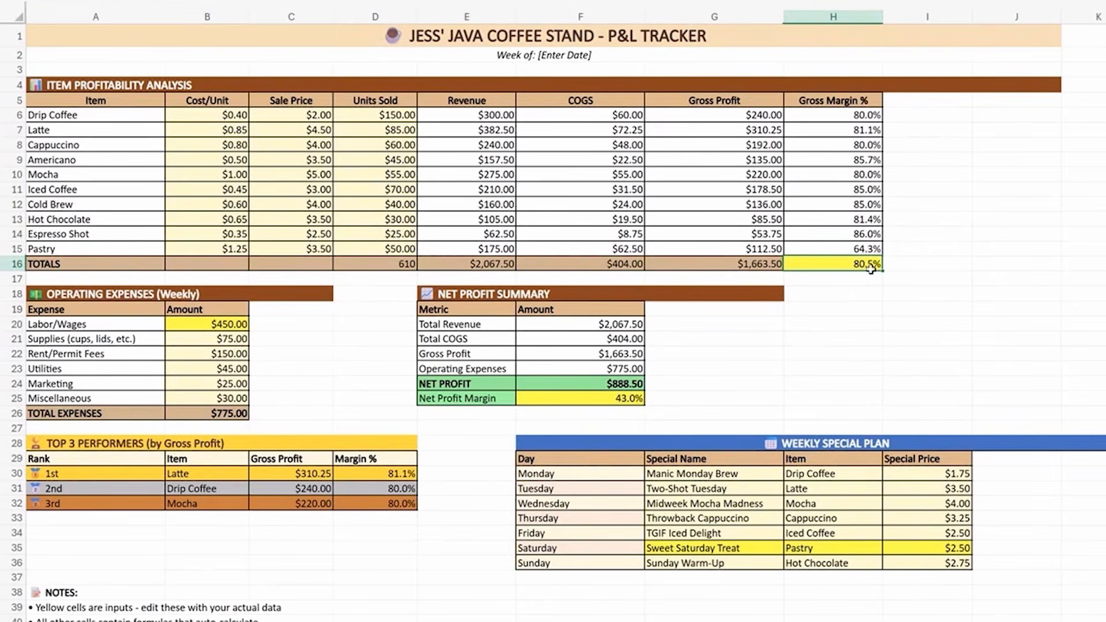
pyautogui.click(886, 381)
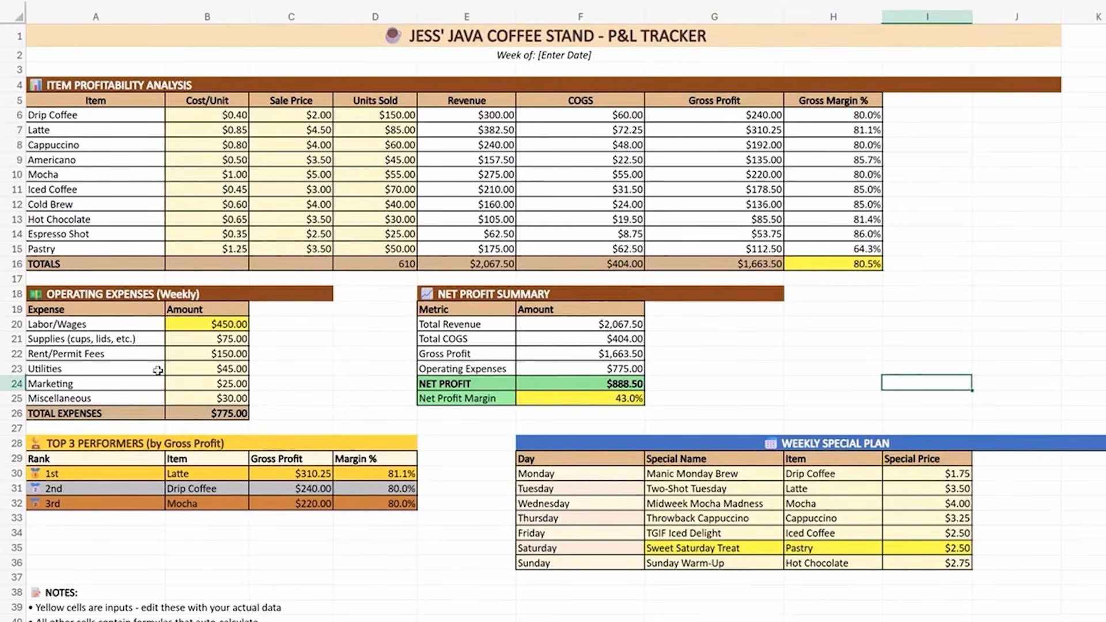
# Set the weekly Labor/Wages expense to 1200 and check the total expenses, operating expenses and net profit margin.
pyautogui.click(184, 320)
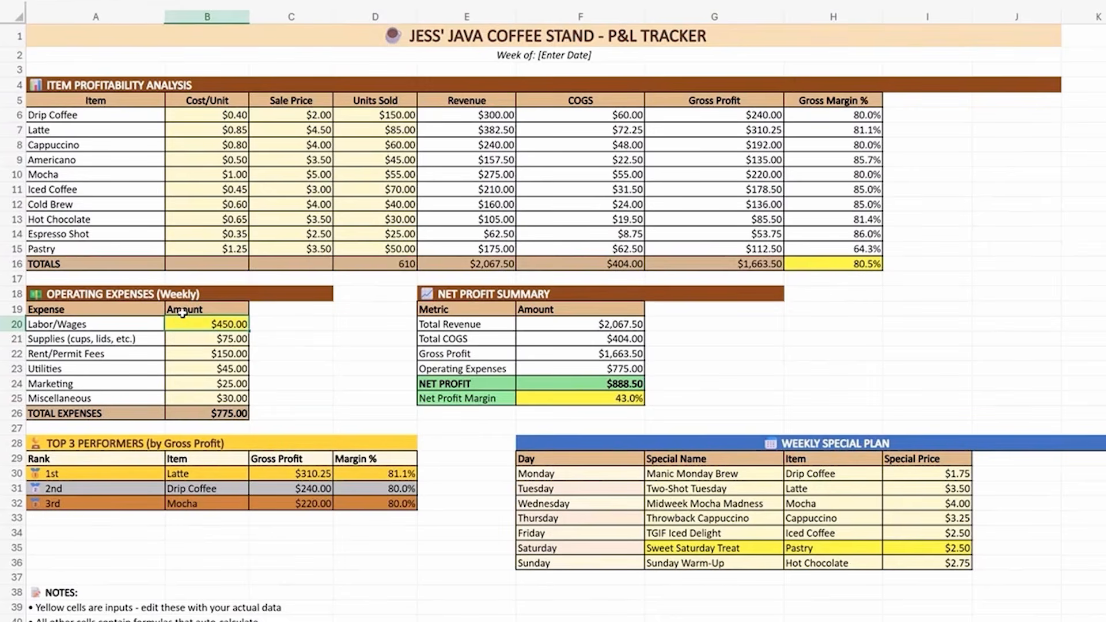
pyautogui.write('1200')
pyautogui.press('Tab')
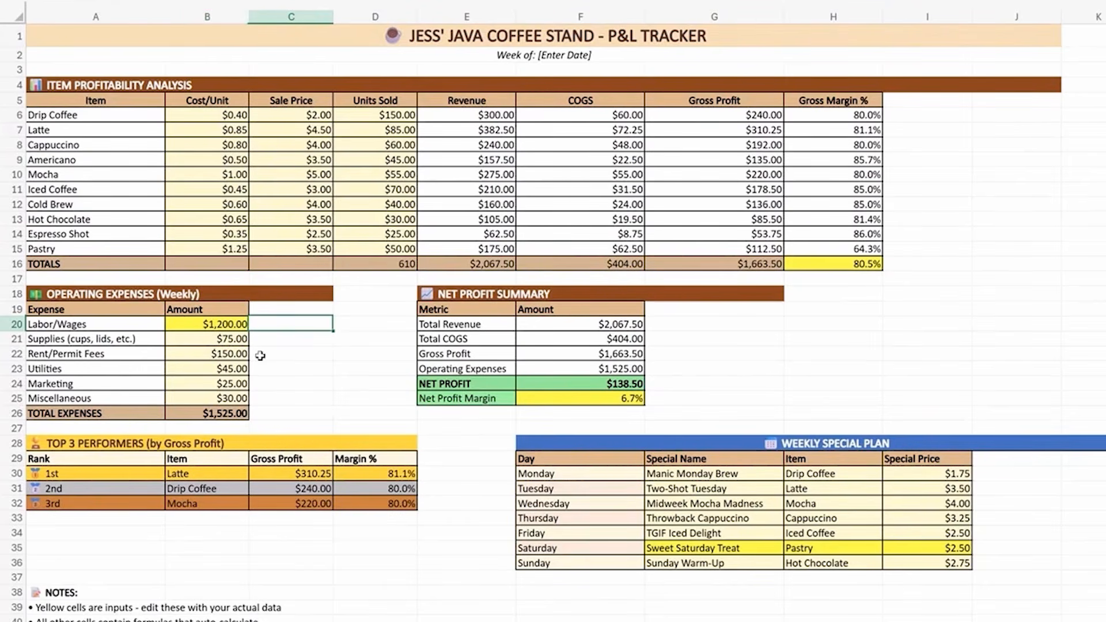
pyautogui.click(225, 410)
pyautogui.click(556, 372)
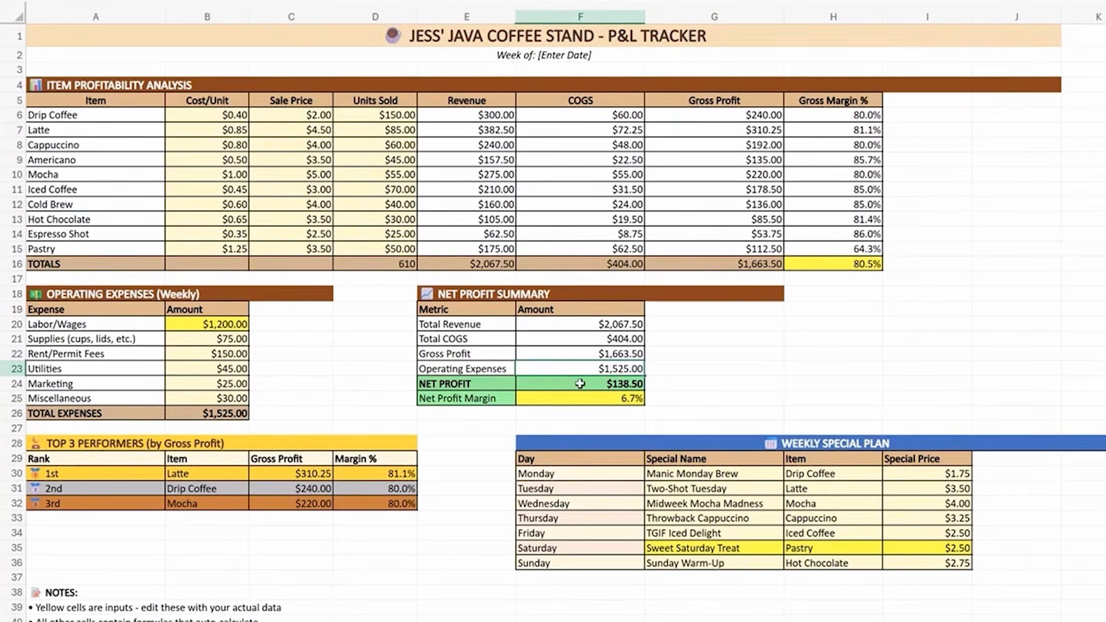
pyautogui.click(582, 399)
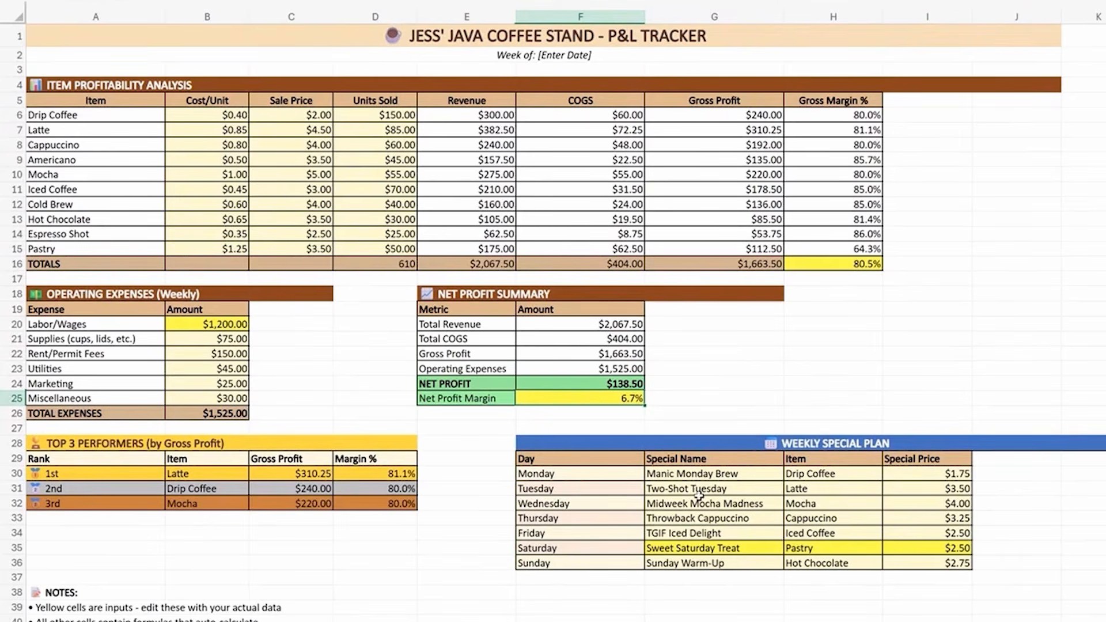
# Mark the empty cells beside the Weekly Special Plan table, then open Copilot and turn on Agent mode.
pyautogui.moveTo(977, 473); pyautogui.dragTo(1011, 561)
pyautogui.moveTo(1083, 473); pyautogui.dragTo(1099, 564)
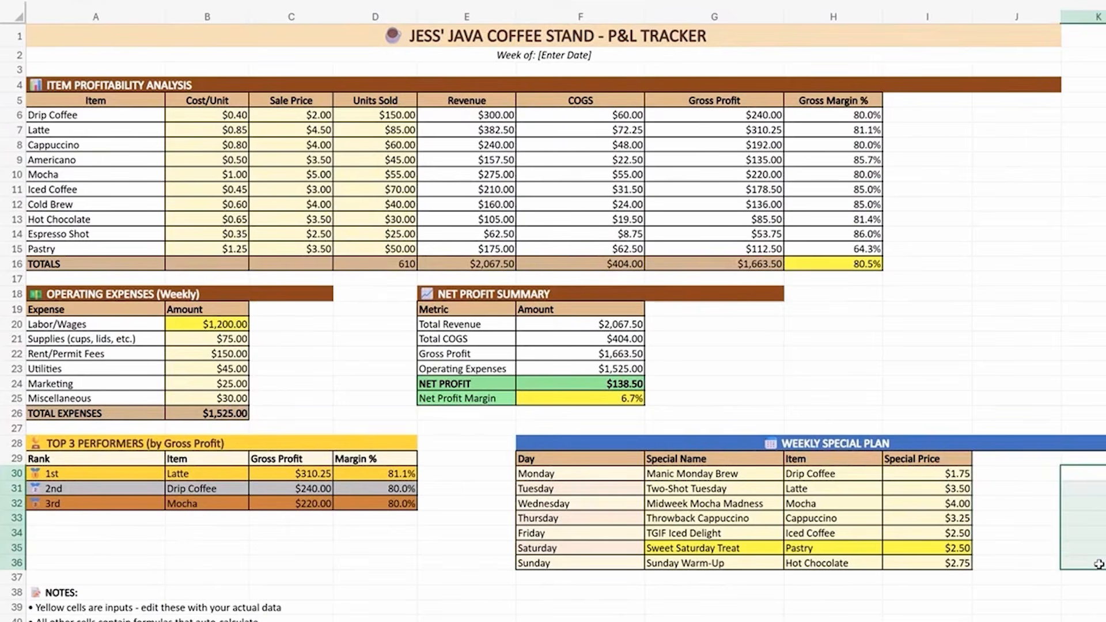
pyautogui.click(1012, 482)
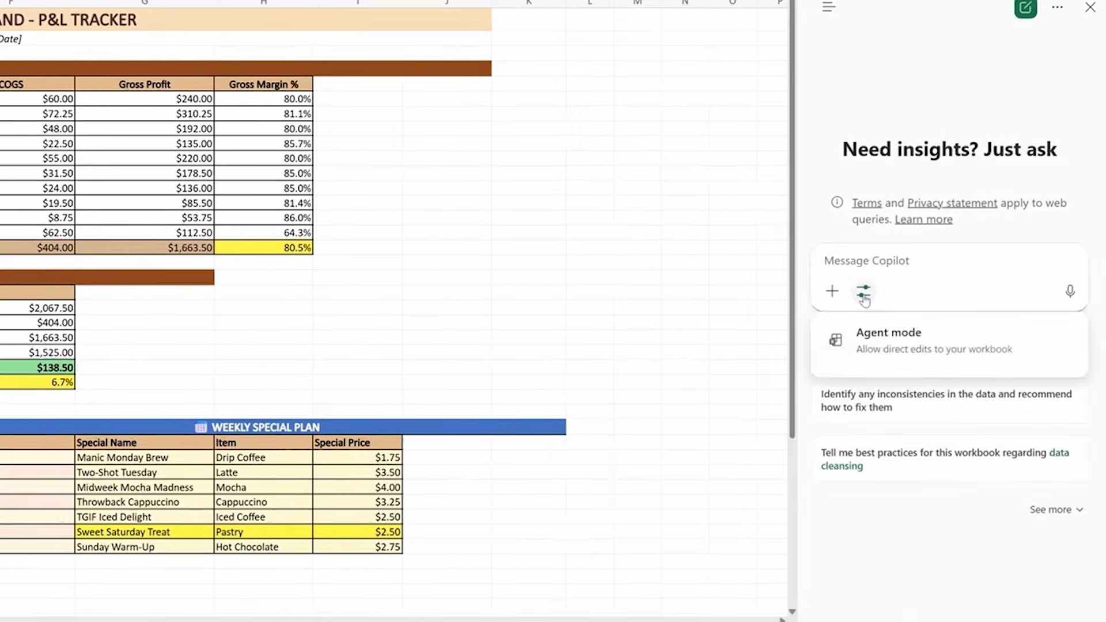
pyautogui.click(883, 346)
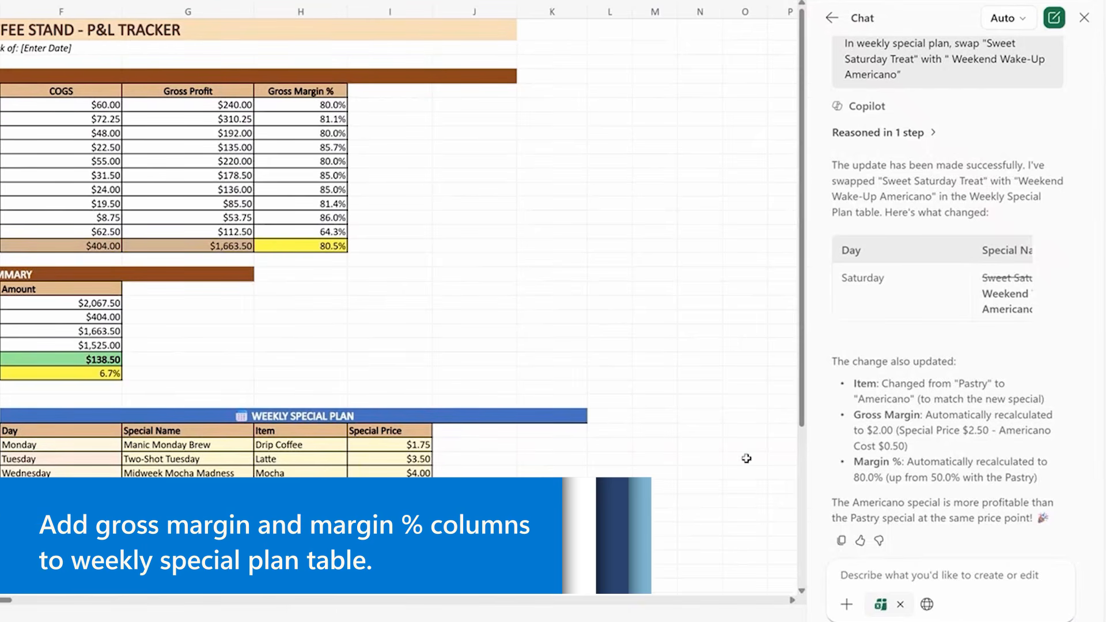
# Have Copilot add gross margin and margin % columns to the weekly special plan table, and review the new columns and its explanation.
pyautogui.click(936, 573)
pyautogui.write('Add gross margin and margin % columns to weekly special plan table')
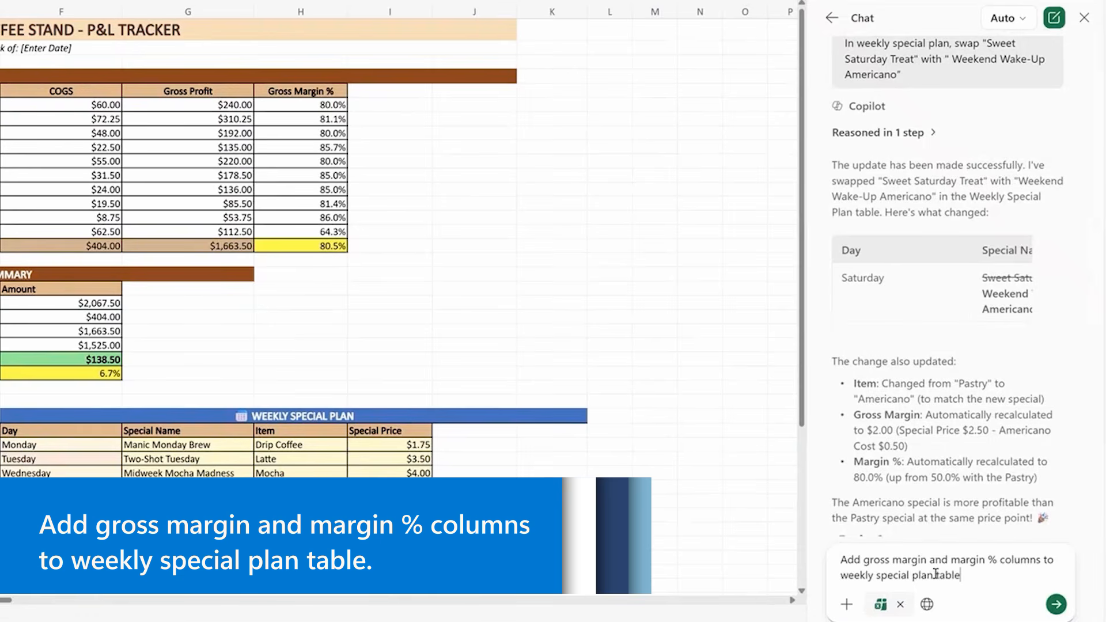
pyautogui.click(1057, 605)
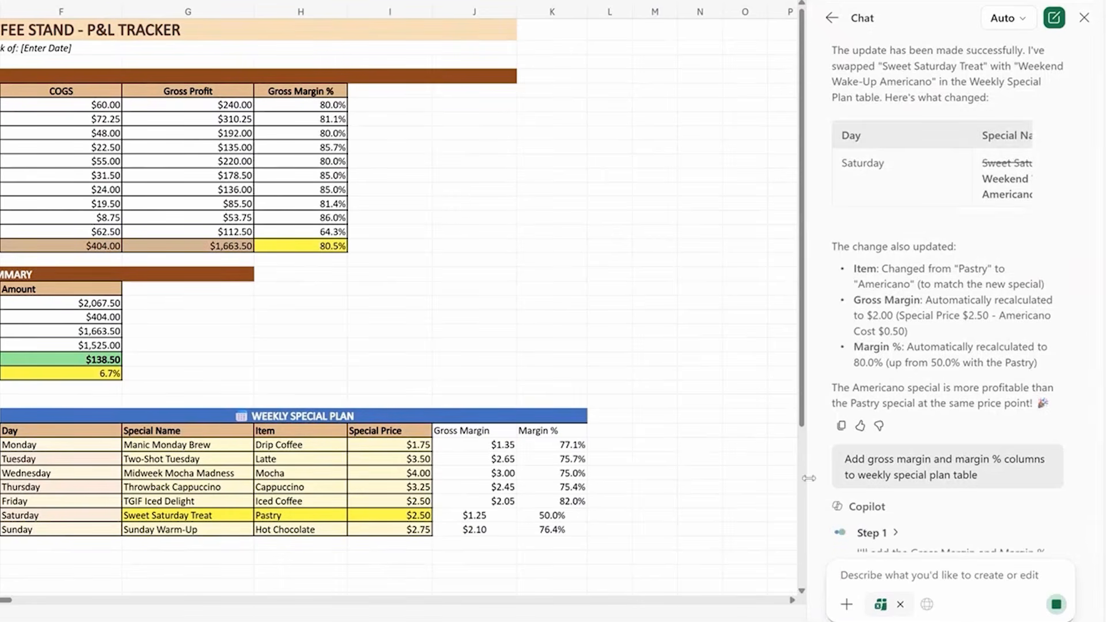
pyautogui.moveTo(489, 448); pyautogui.dragTo(555, 525)
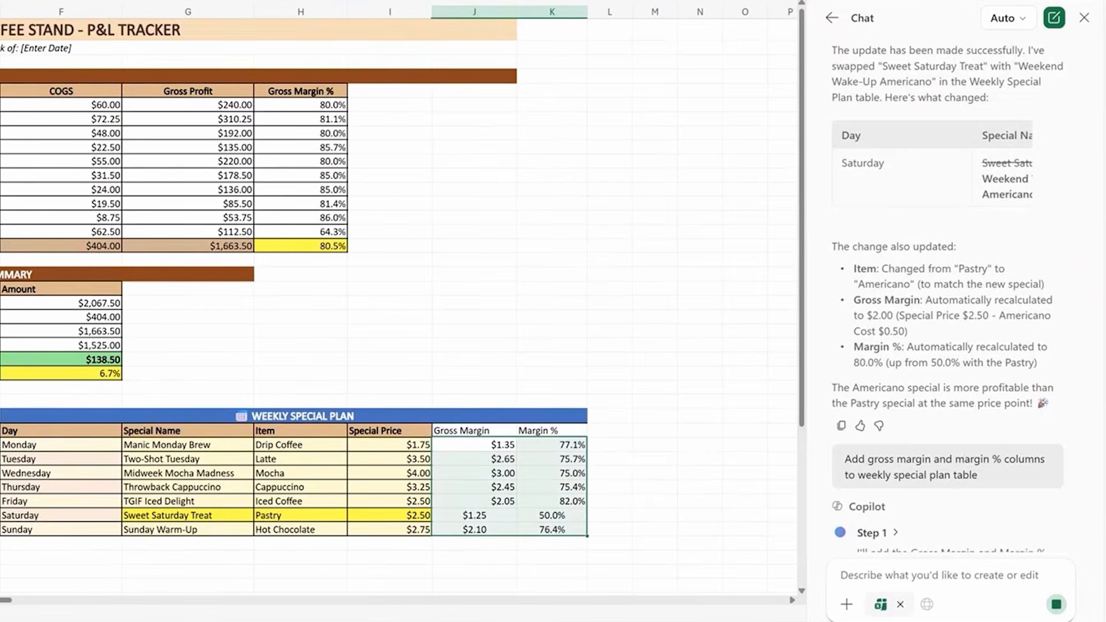
pyautogui.click(699, 468)
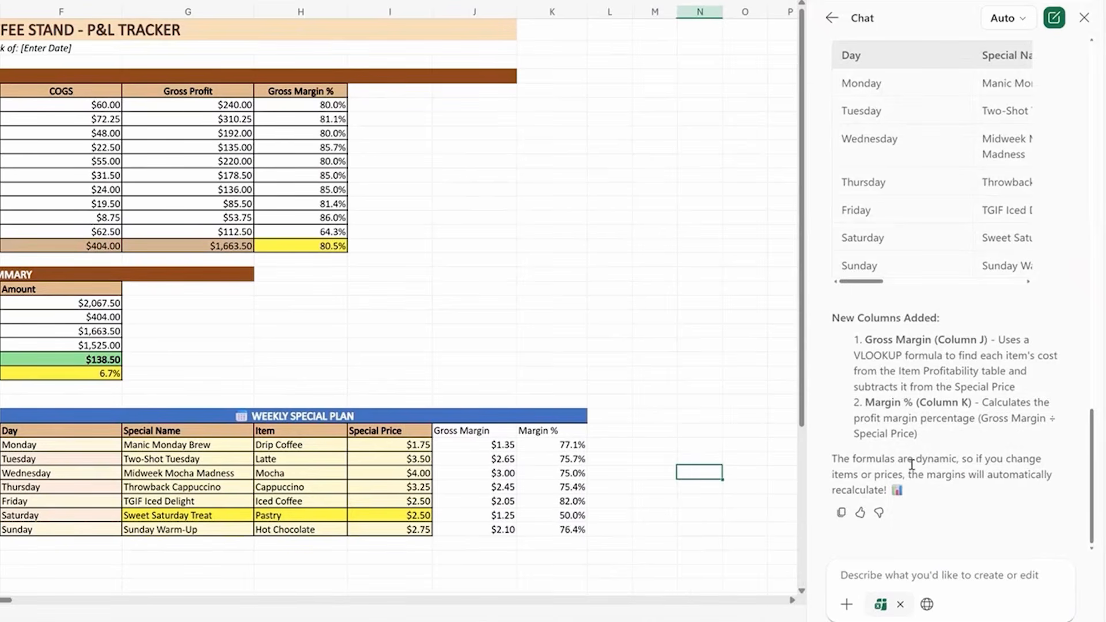
pyautogui.scroll(-1, 915, 465)
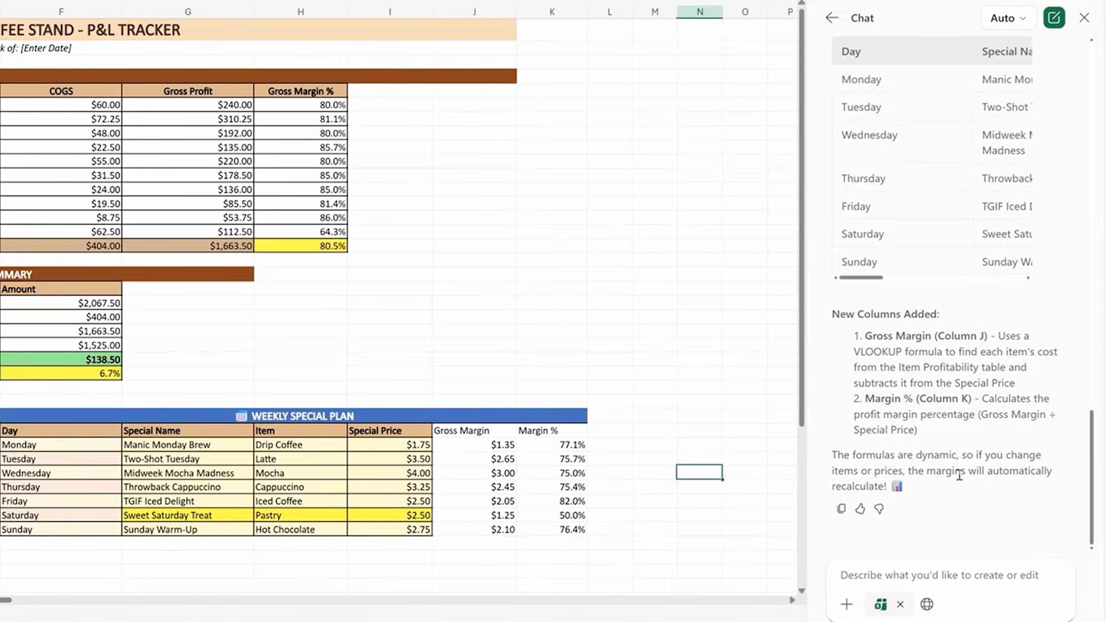
pyautogui.click(593, 559)
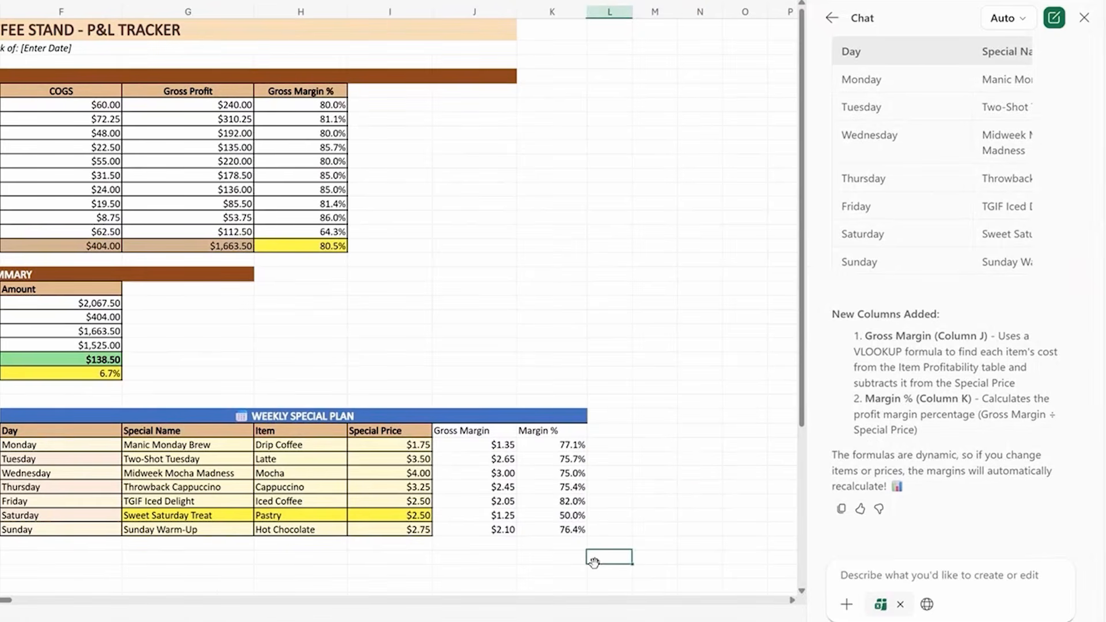
# Have Copilot swap "Sweet Saturday Treat" with "Weekend Wake-Up Americano" in the weekly special plan, and check the updated Saturday row.
pyautogui.click(549, 518)
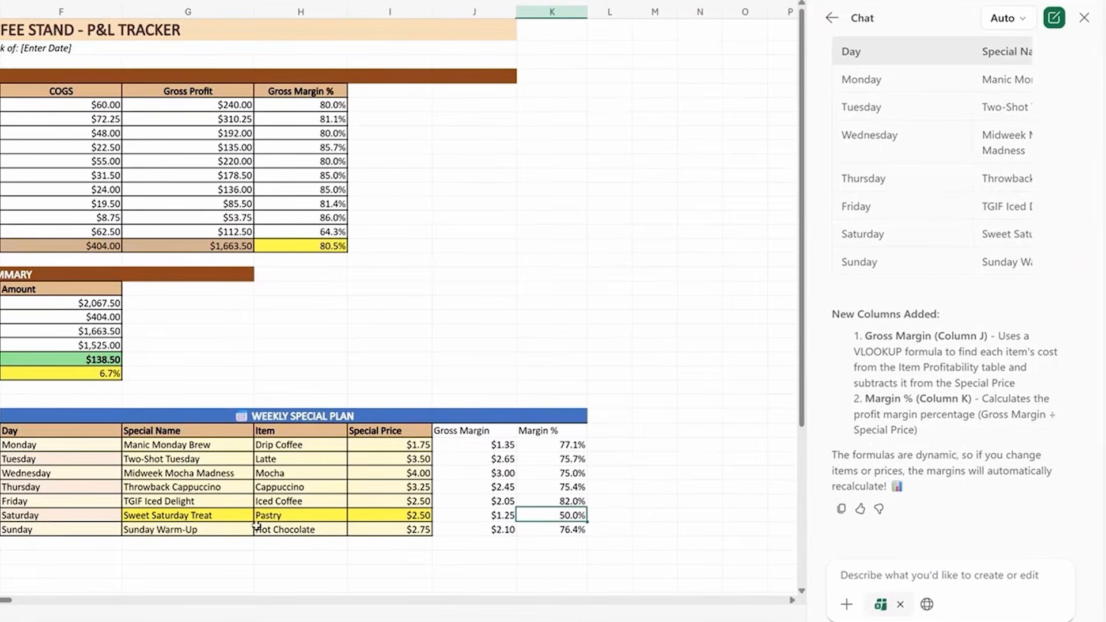
pyautogui.click(312, 514)
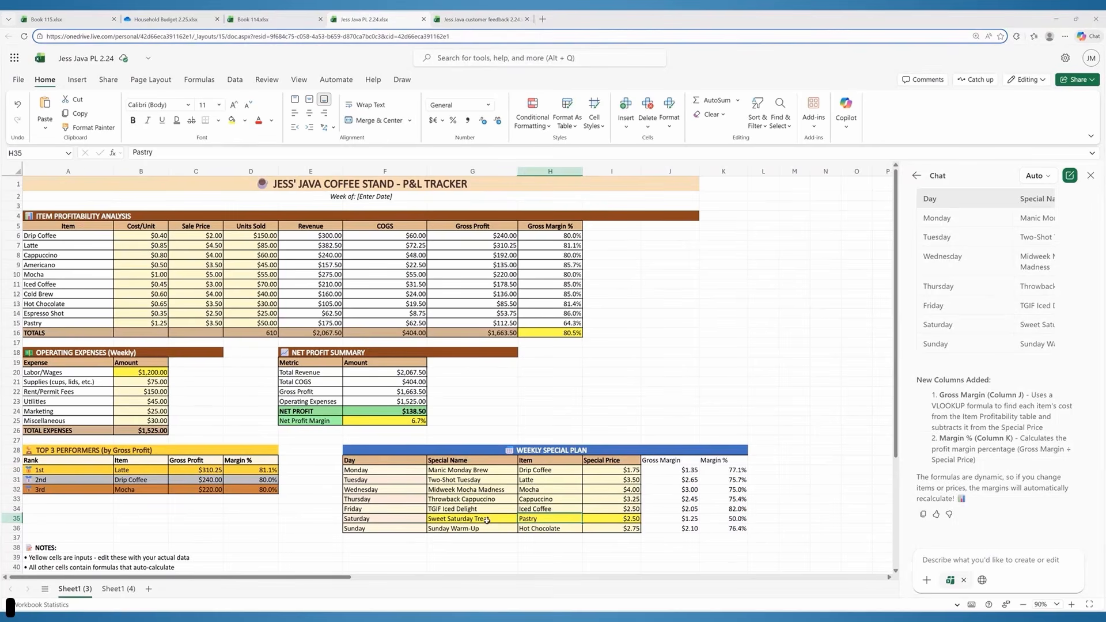
pyautogui.click(978, 556)
pyautogui.write('In weekly special plan, swap "Sweet Saturday Treat" with " Weekend Wake-Up Americano"')
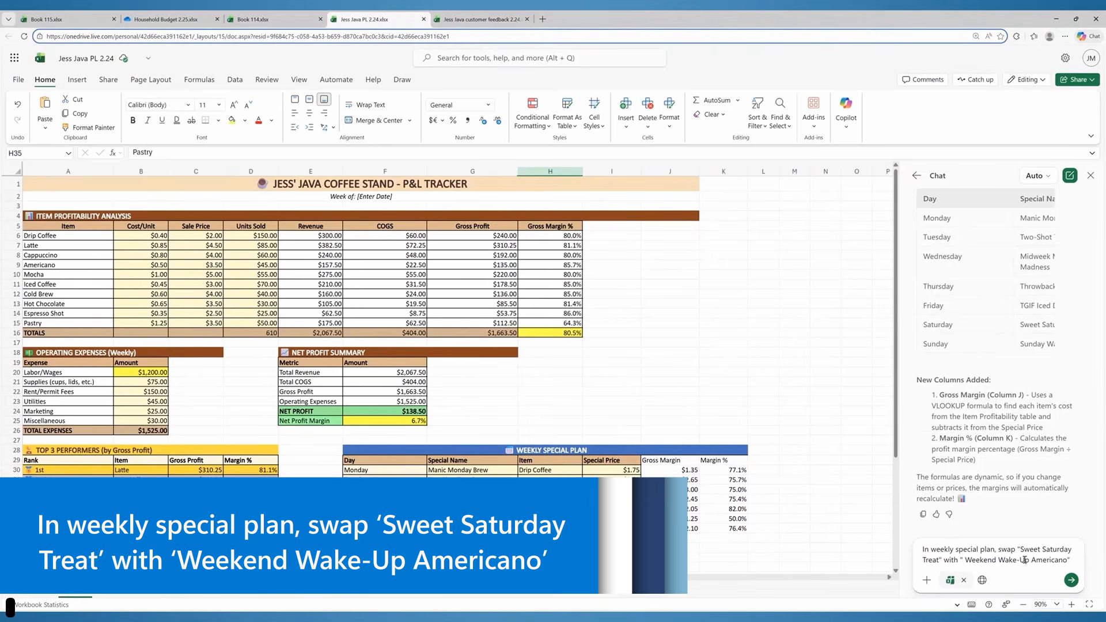
pyautogui.click(1071, 581)
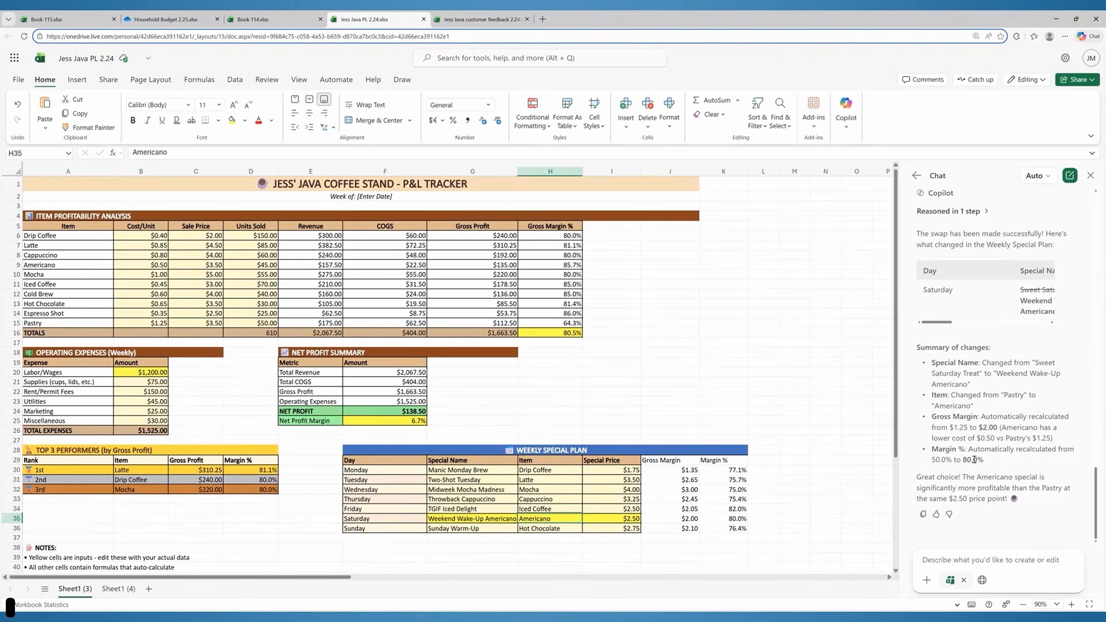
pyautogui.click(720, 554)
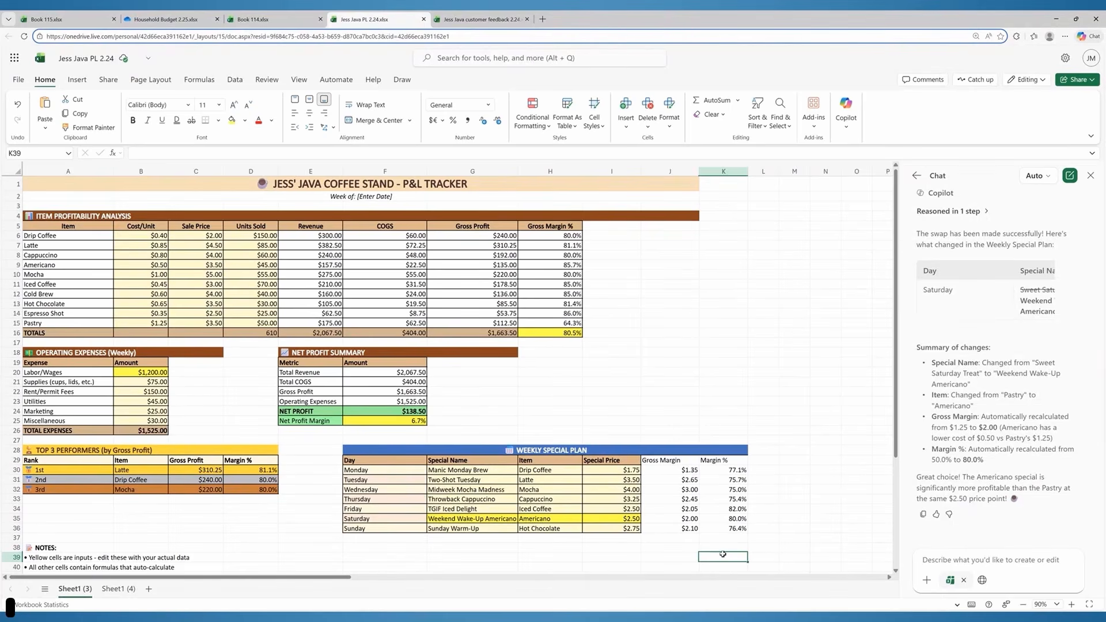
pyautogui.click(619, 409)
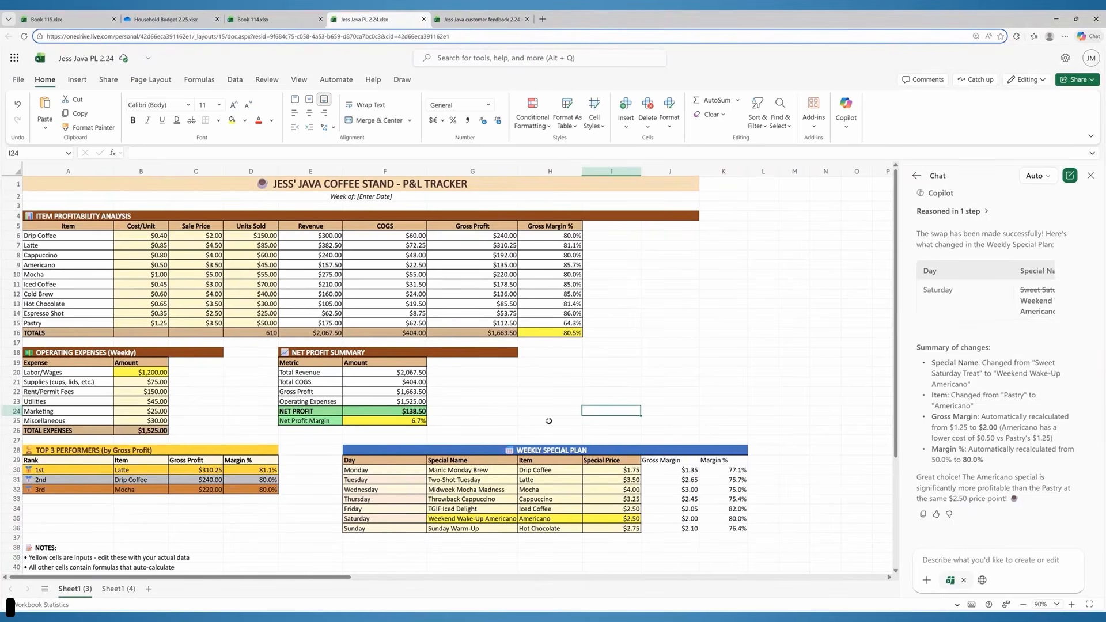
pyautogui.scroll(-3, 549, 421)
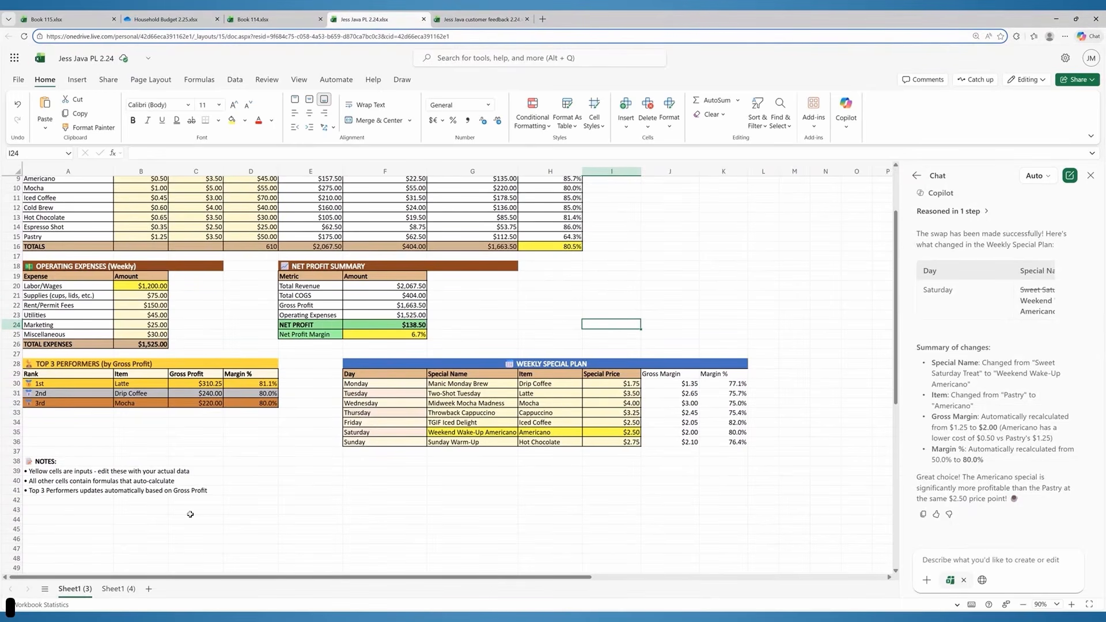
pyautogui.click(660, 430)
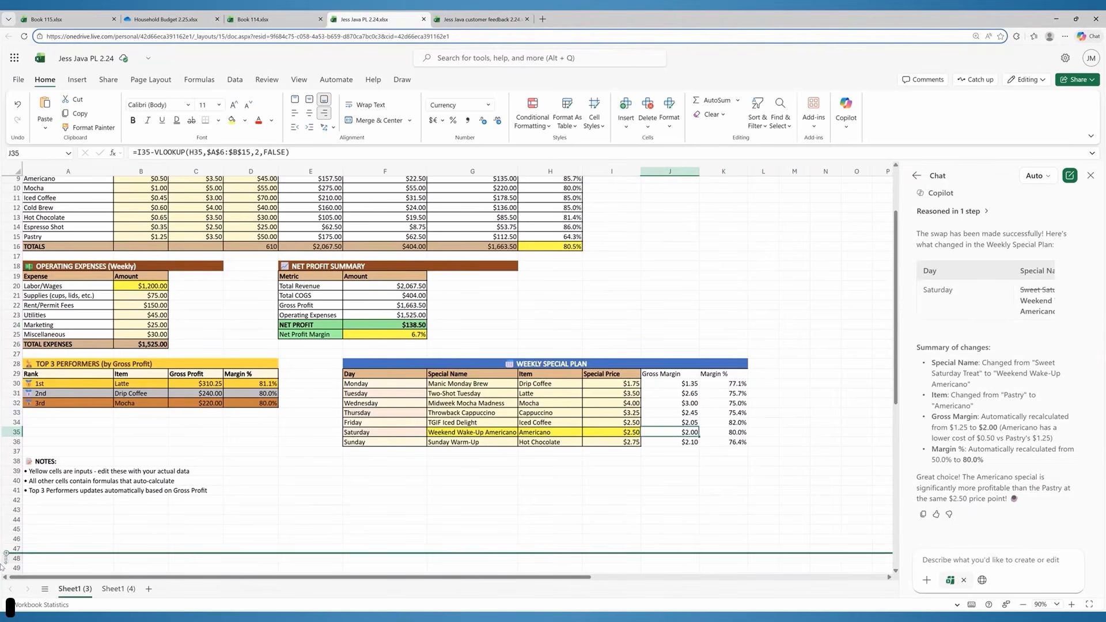
pyautogui.click(963, 562)
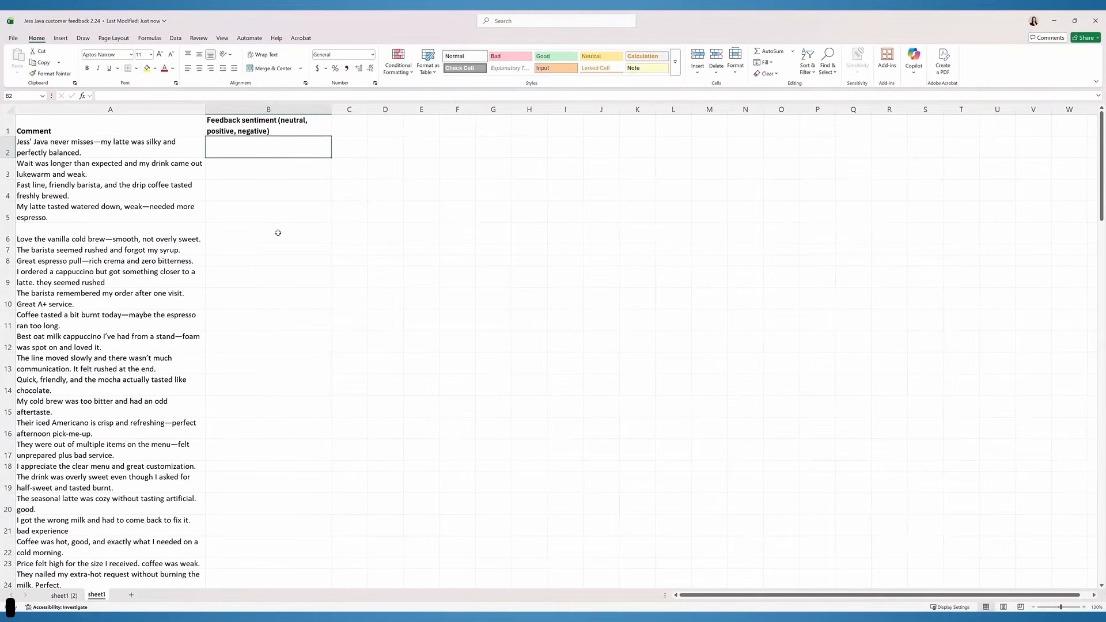
# In the customer feedback workbook, fill sentiment cell B2 with the Copilot-suggested nested IF formula searching A2 for "bad", "perfect", "rushed" and "friendly".
pyautogui.click(99, 155)
pyautogui.hotkey('ctrl', 'Down')
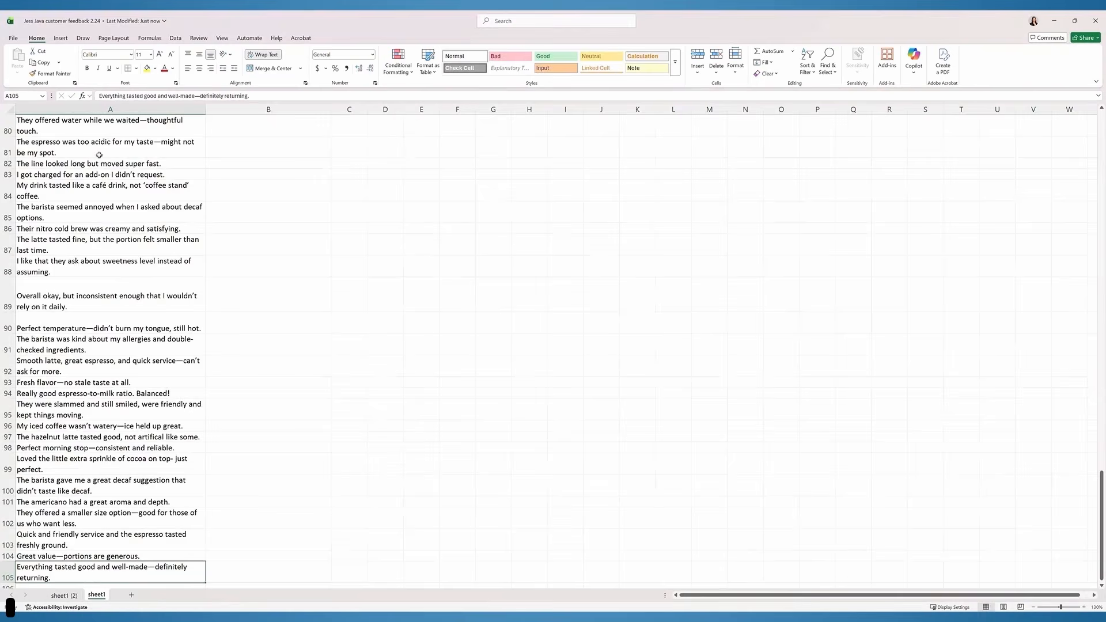
pyautogui.hotkey('ctrl', 'Up')
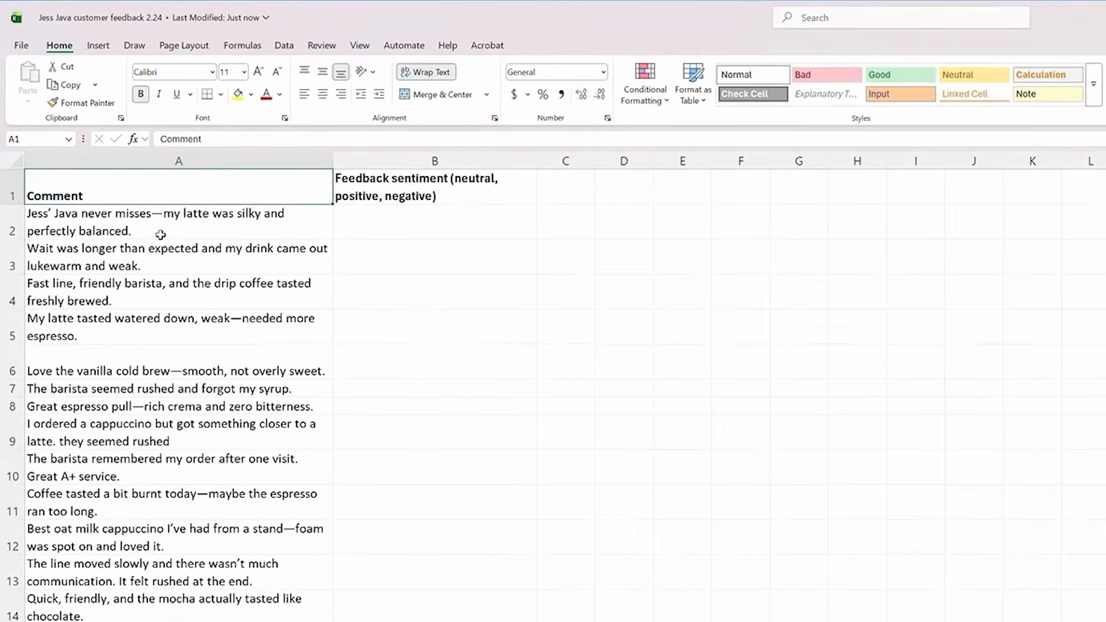
pyautogui.click(160, 234)
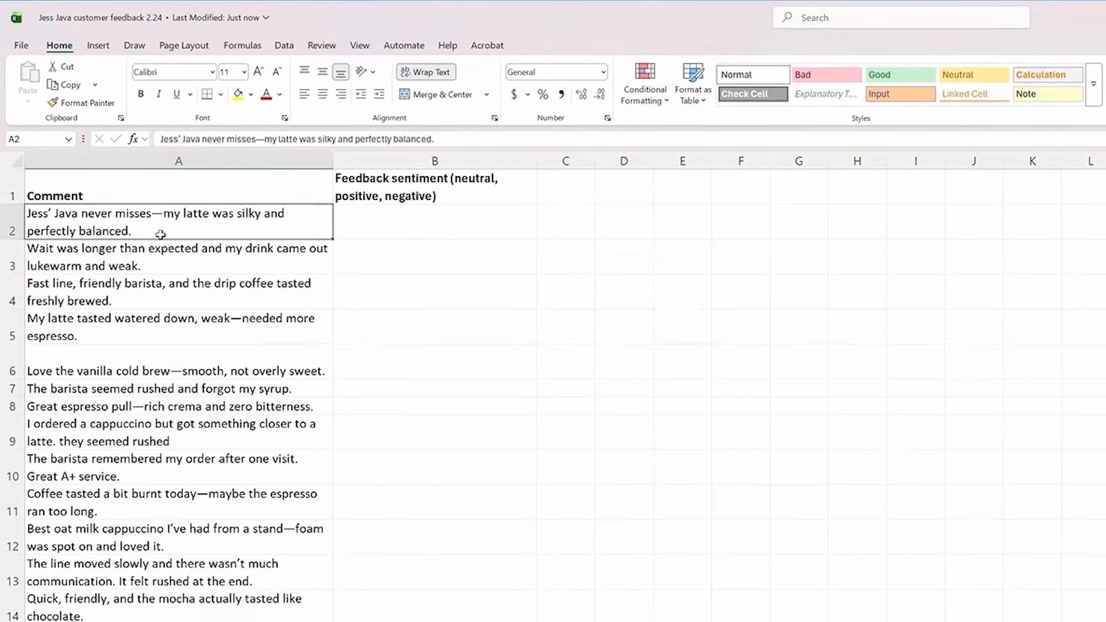
pyautogui.press('Right')
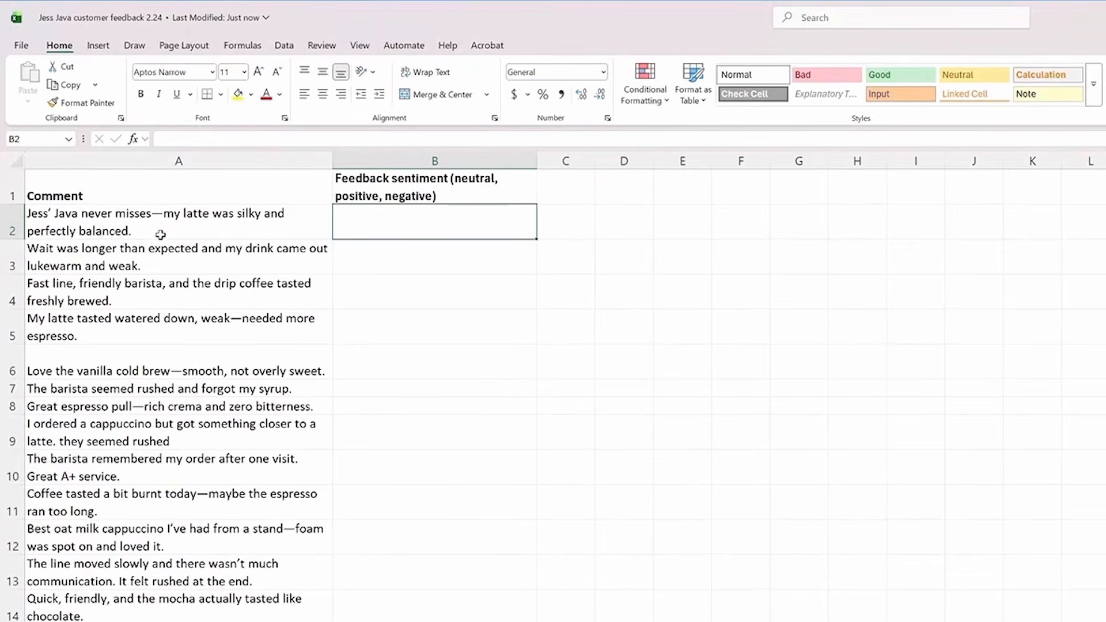
pyautogui.write('=')
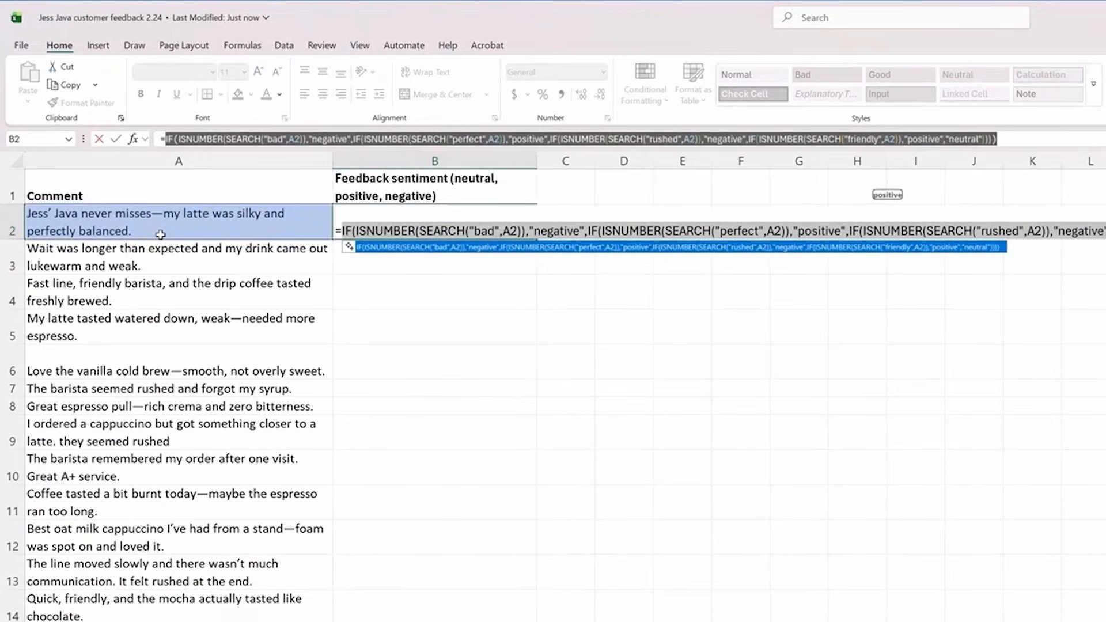
pyautogui.press('Tab')
pyautogui.press('Return')
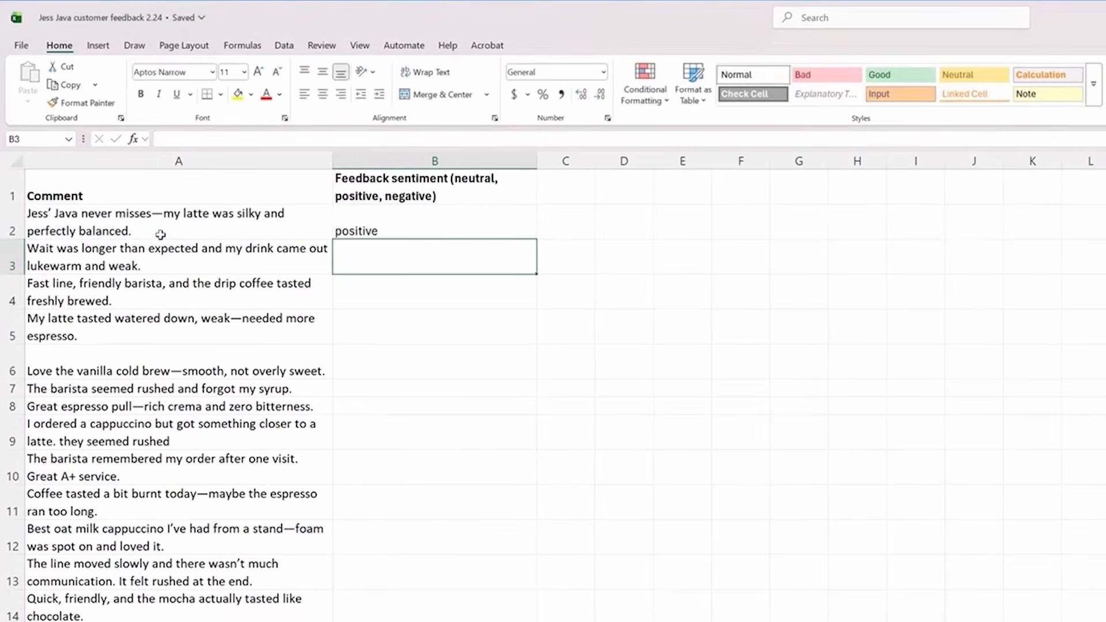
# Copy the B2 sentiment formula down column B for all the comments and check the classifications in the first rows.
pyautogui.click(407, 220)
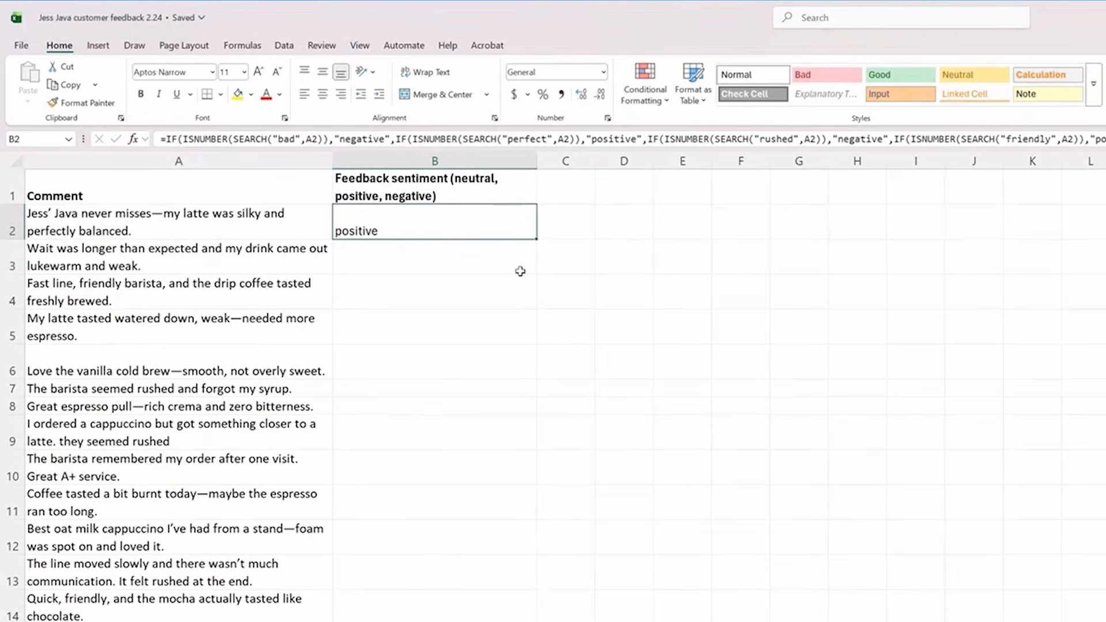
pyautogui.moveTo(537, 238)
pyautogui.mouseDown()
pyautogui.moveTo(516, 321)
pyautogui.moveTo(518, 621)
pyautogui.mouseUp()
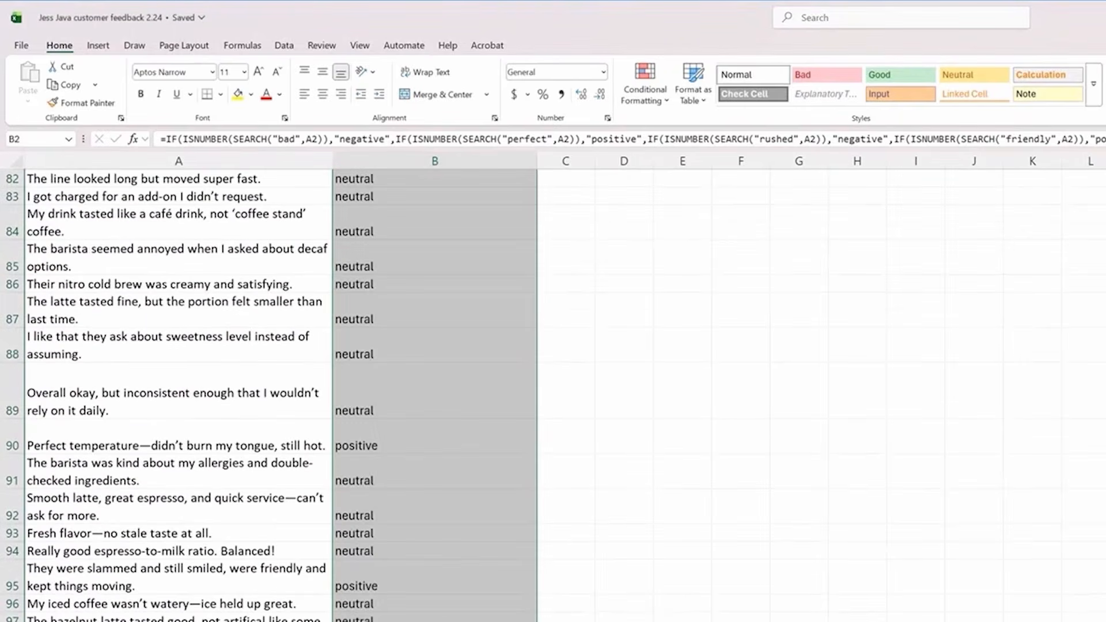
pyautogui.scroll(1, 435, 395)
pyautogui.scroll(20, 277, 395)
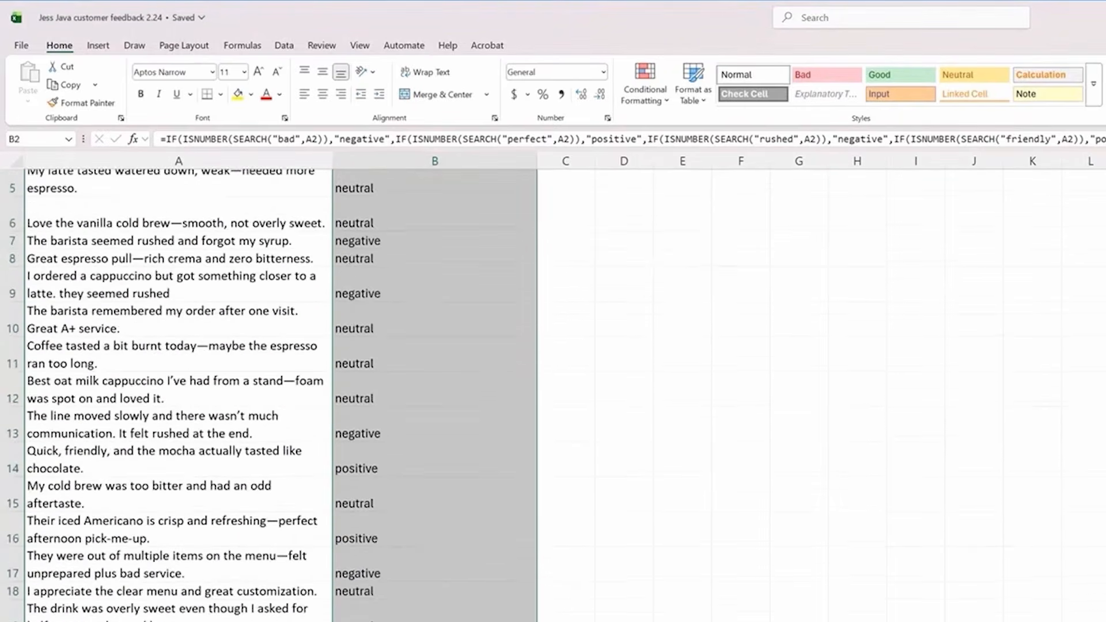
pyautogui.click(403, 234)
pyautogui.click(444, 264)
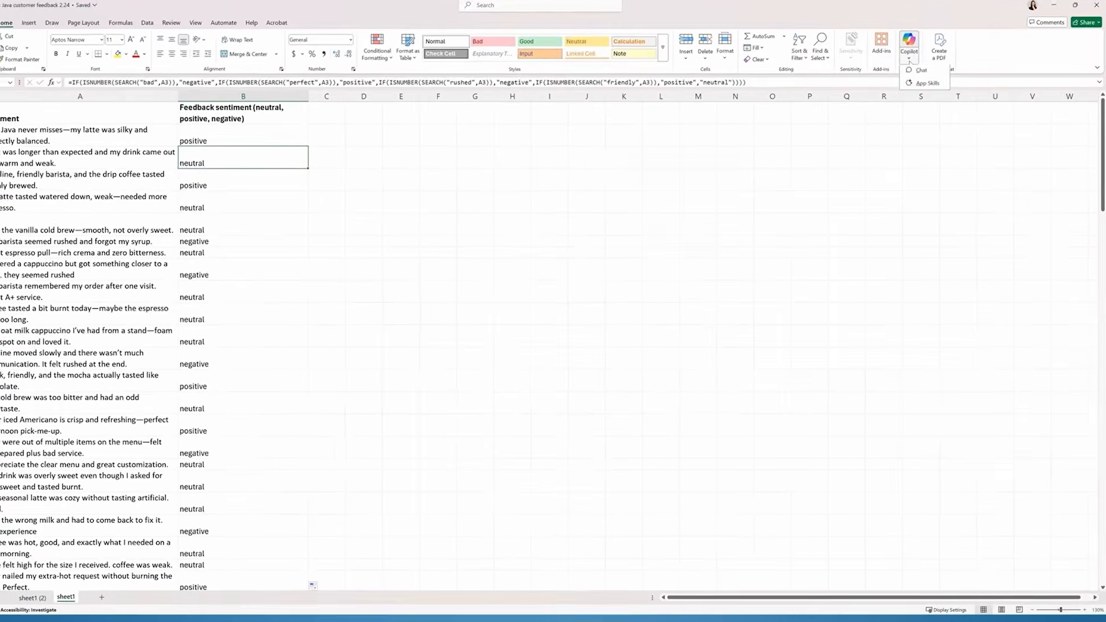
# Open Copilot chat in Agent mode and ask it to create a pie chart showing distribution of sentiment for comments.
pyautogui.click(921, 70)
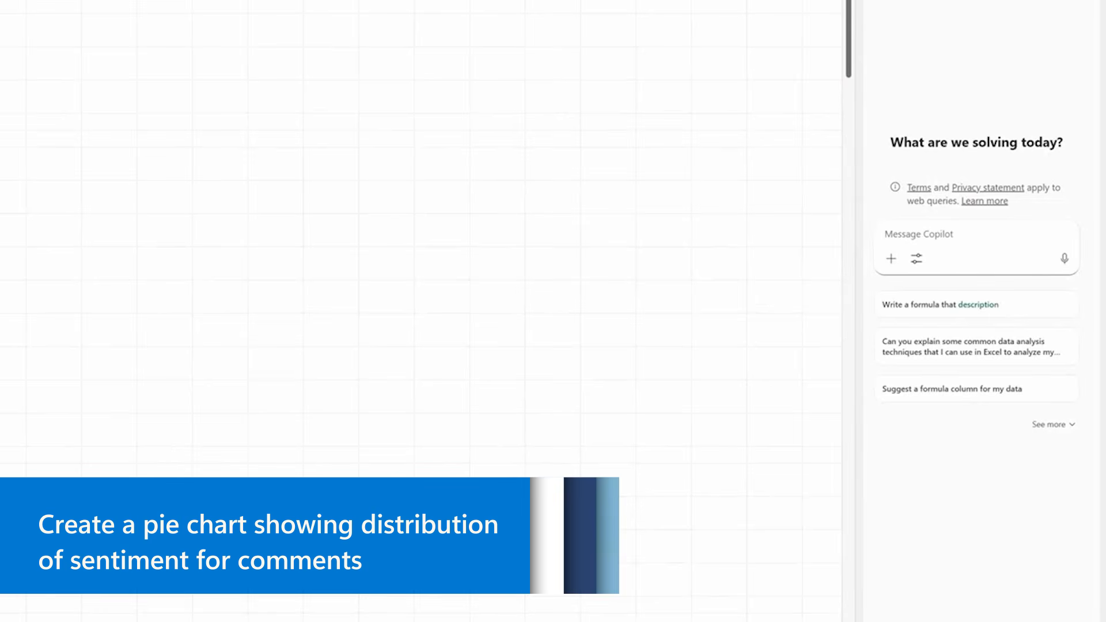
pyautogui.click(918, 233)
pyautogui.click(915, 259)
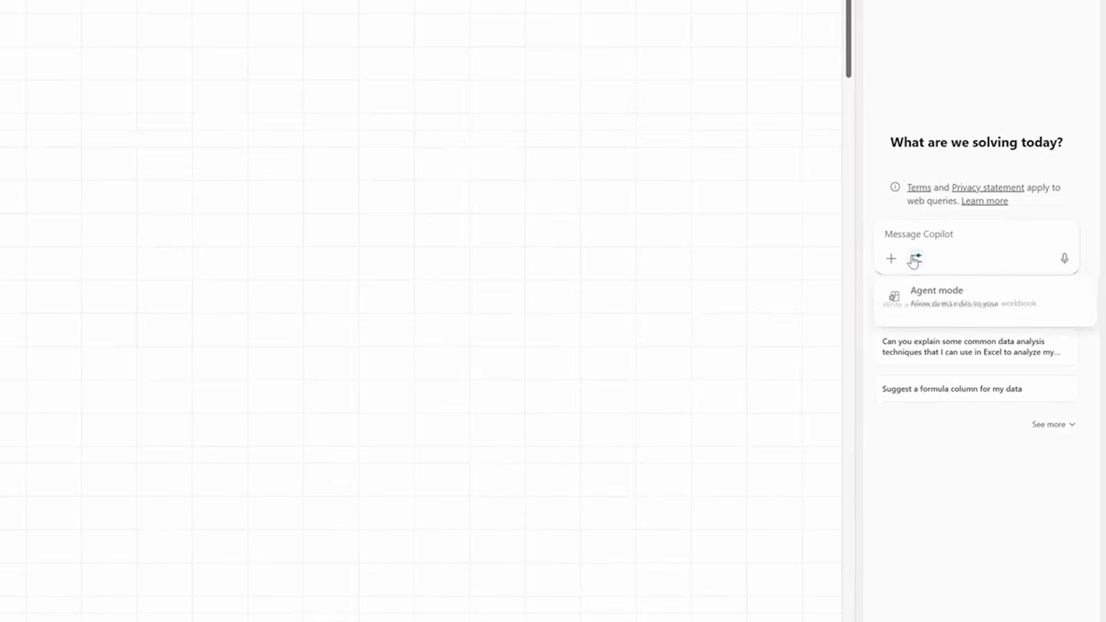
pyautogui.click(929, 301)
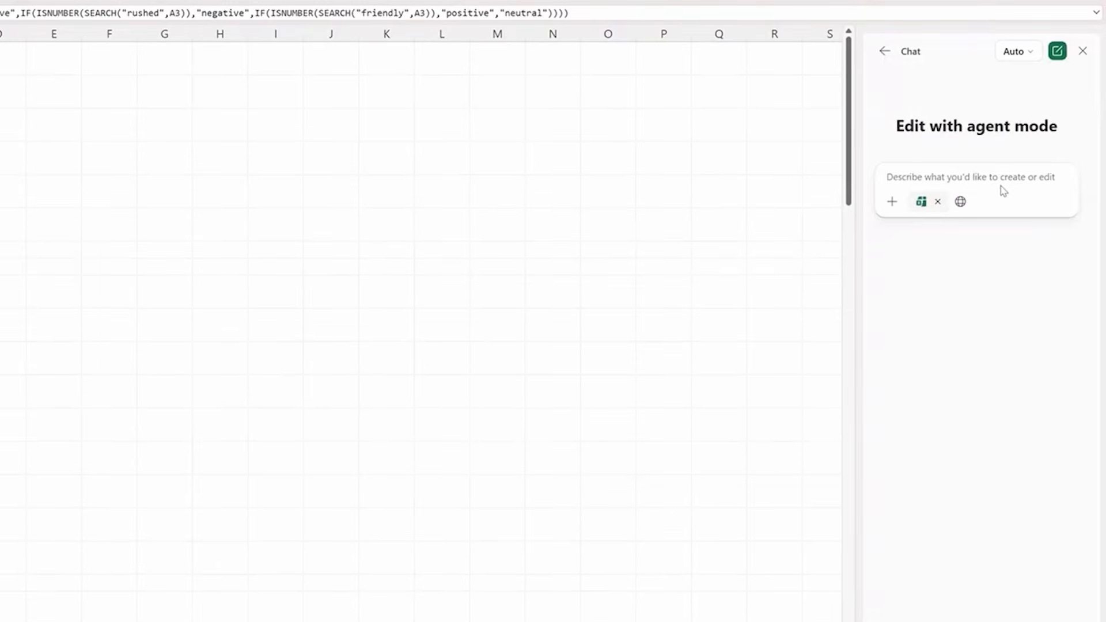
pyautogui.write('Create a pie chart showing distribution of sentiment for comments')
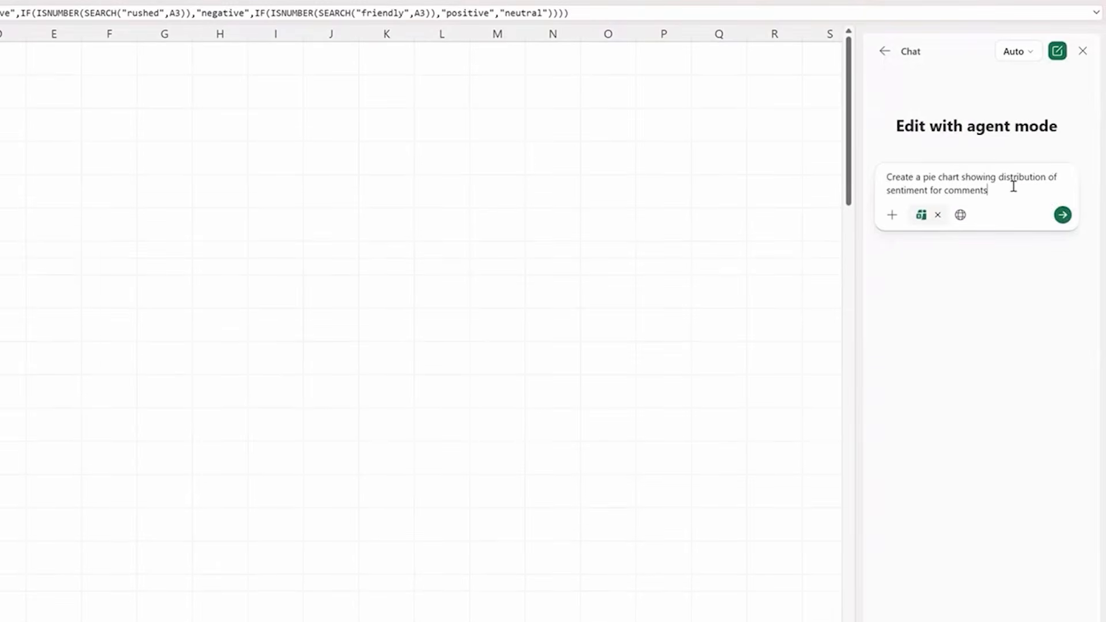
pyautogui.click(1062, 213)
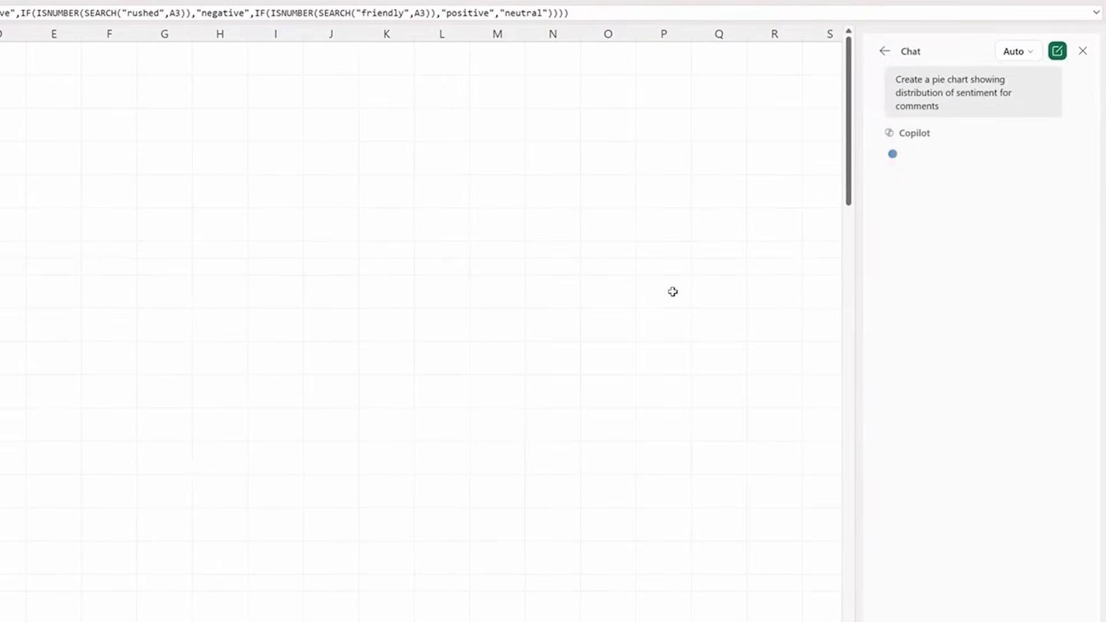